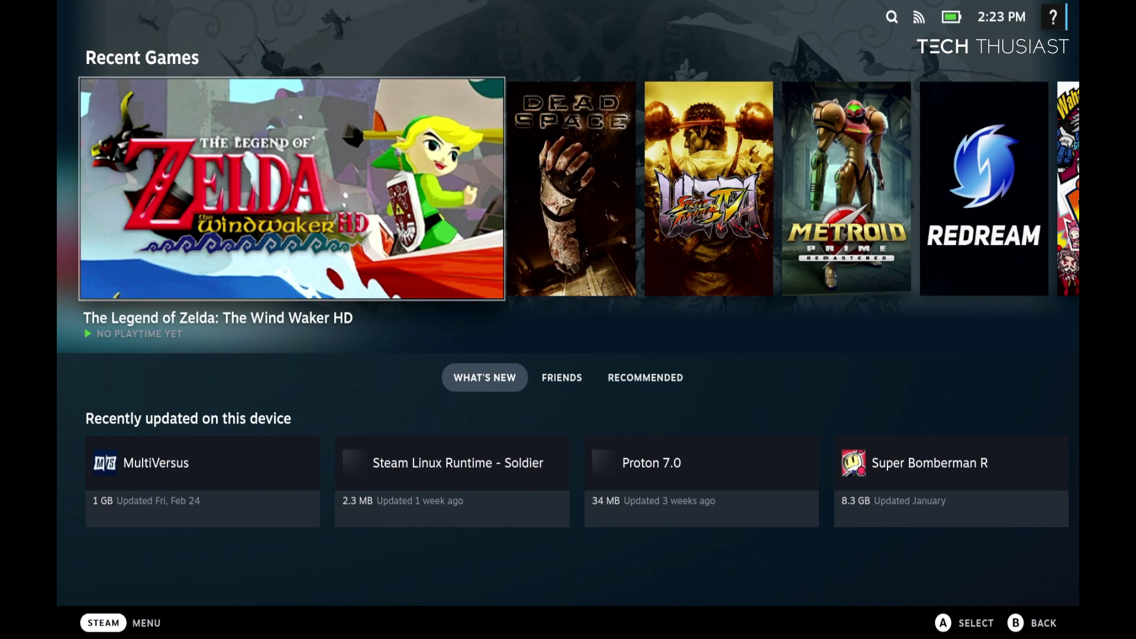
- From the Power menu, choose Switch to Desktop to leave Gaming Mode
{"action": "key", "text": "XF86PowerOff"}
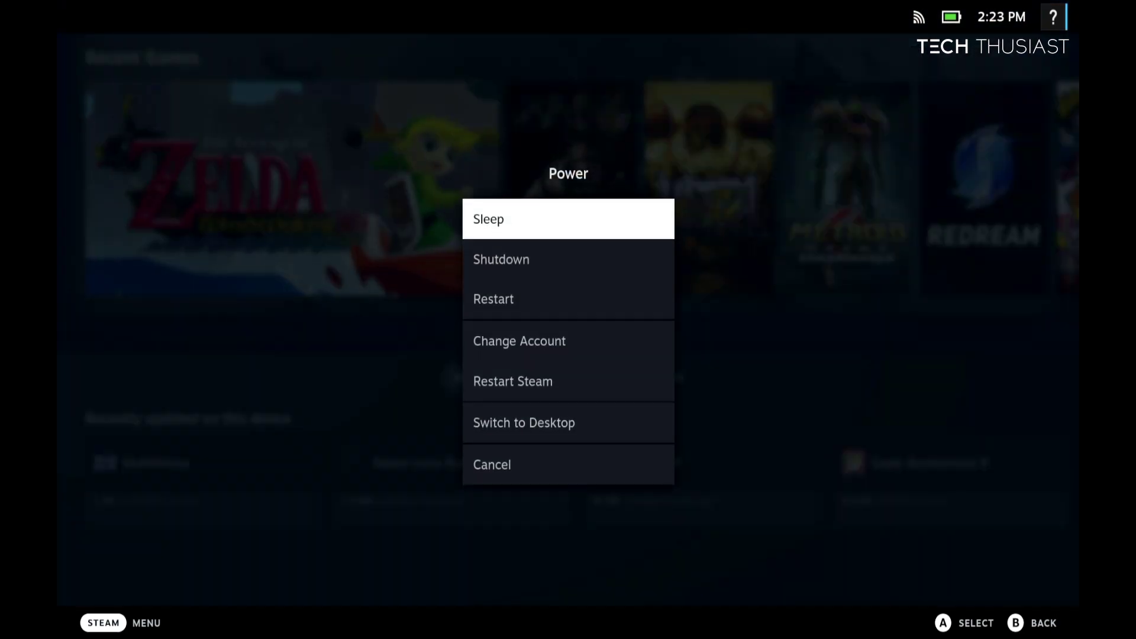
{"action": "key", "text": "Up"}
{"action": "key", "text": "Up"}
{"action": "key", "text": "Return"}
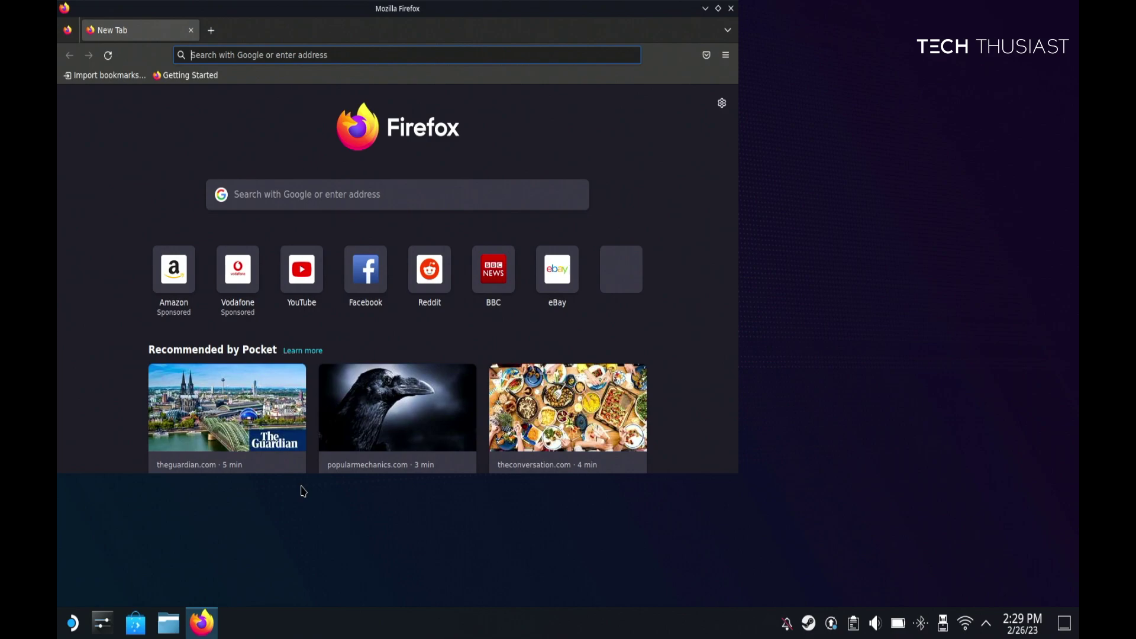
- Search Google for 'decky loader', reject optional cookies, and open the decky-loader GitHub repository
{"action": "type", "text": "decky"}
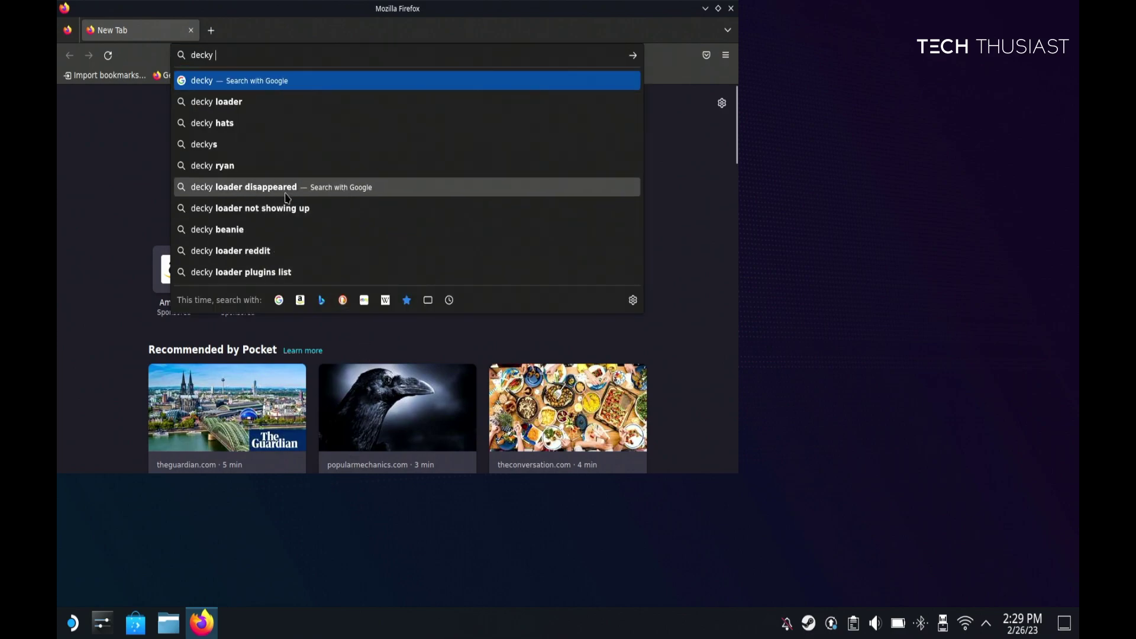
{"action": "left_click", "coordinate": [231, 104]}
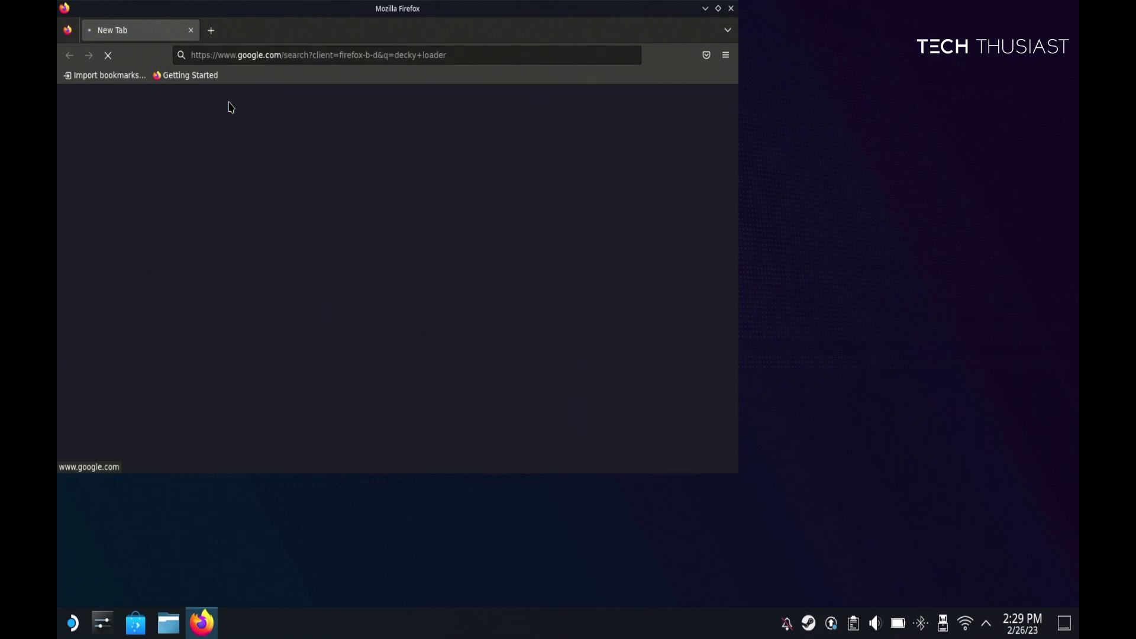
{"action": "scroll", "coordinate": [303, 155], "scroll_direction": "down", "scroll_amount": 5}
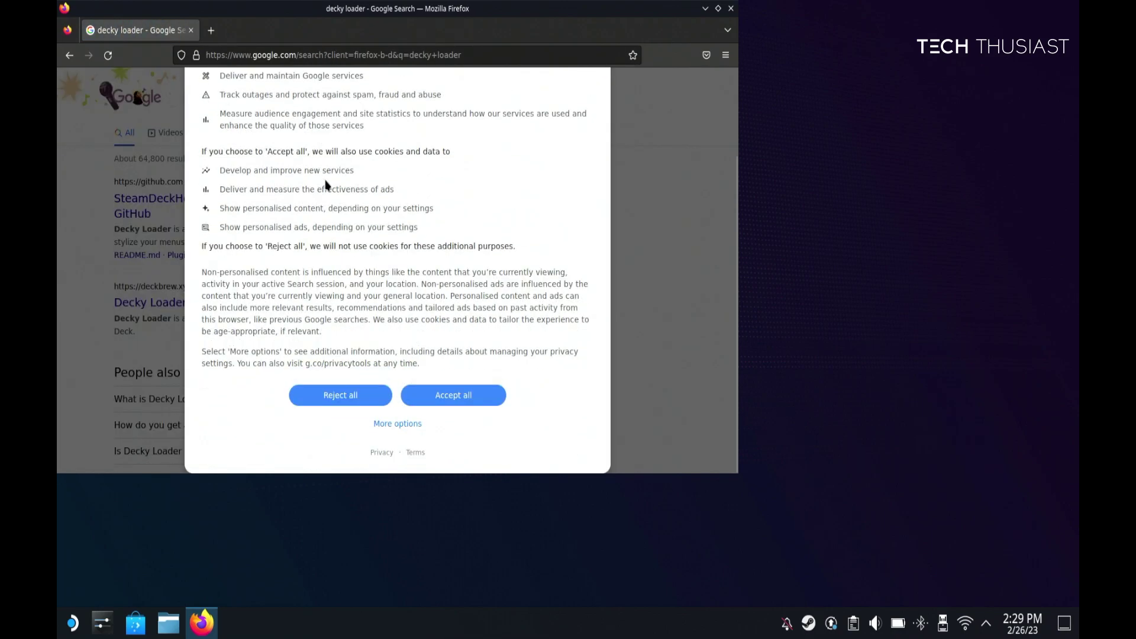
{"action": "left_click", "coordinate": [340, 395]}
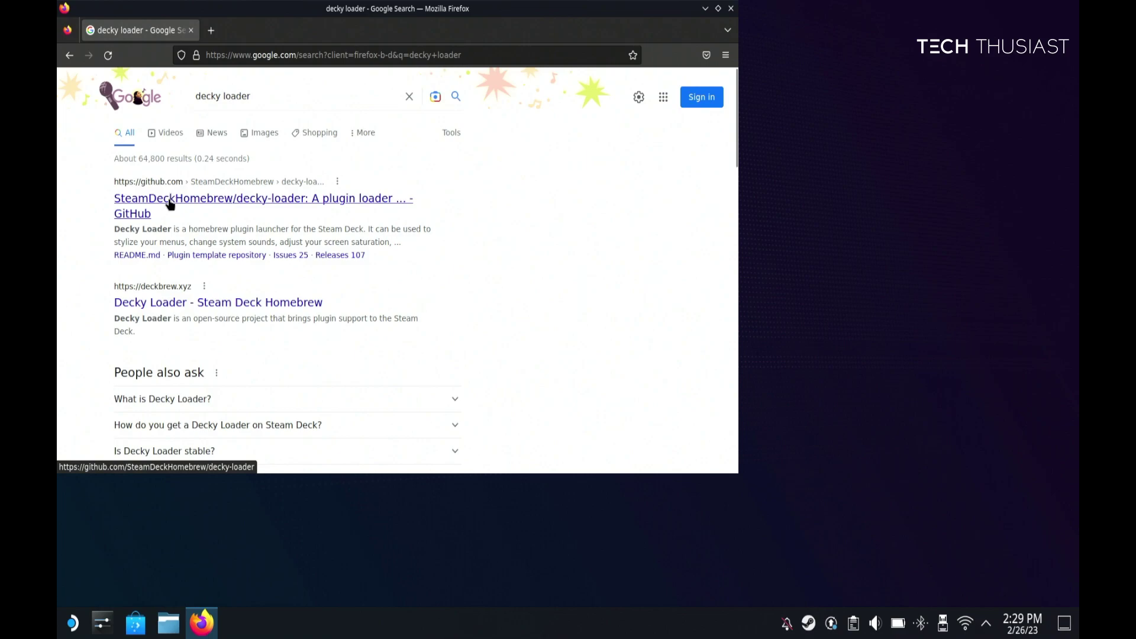
{"action": "left_click", "coordinate": [170, 201]}
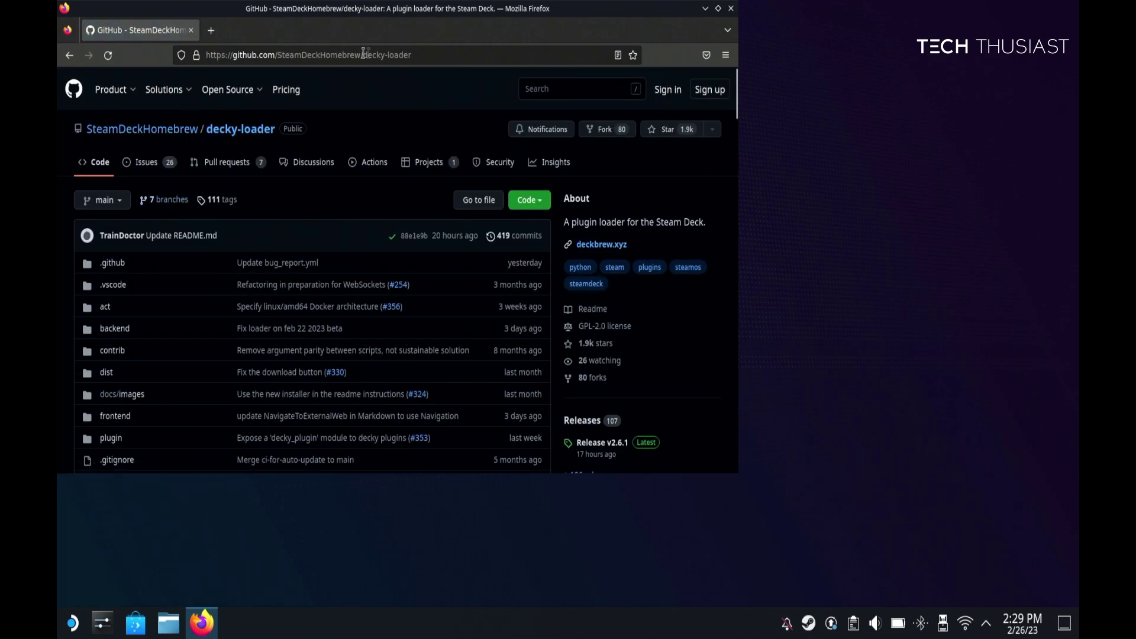
- Download decky_installer.desktop from the README, dismiss the app chooser, and minimize Firefox
{"action": "scroll", "coordinate": [380, 82], "scroll_direction": "down", "scroll_amount": 10}
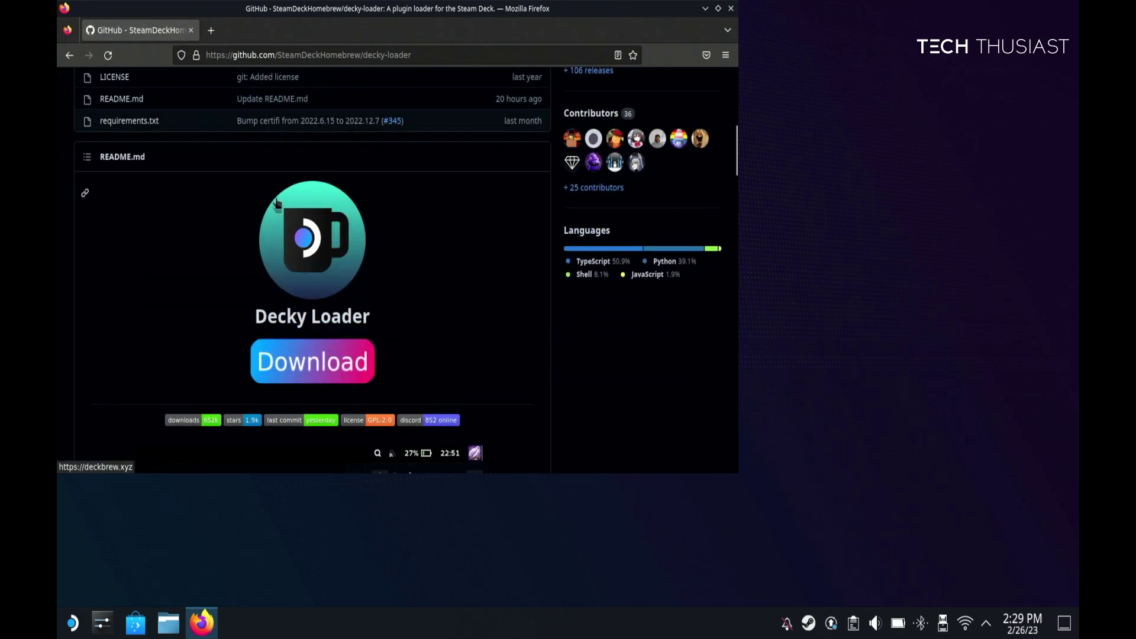
{"action": "left_click", "coordinate": [329, 351]}
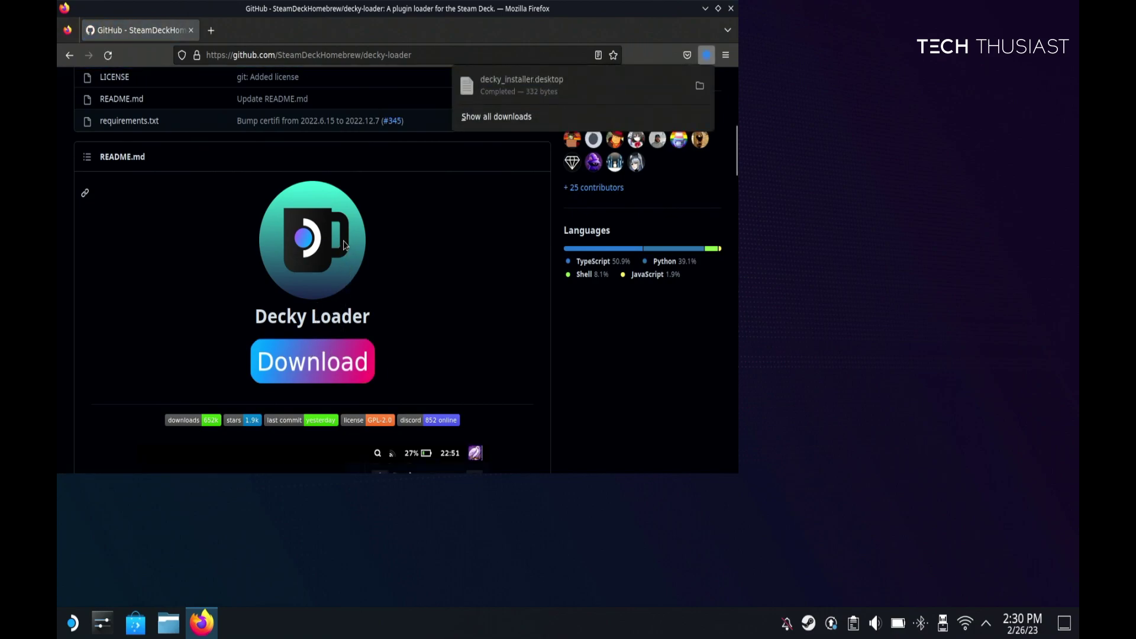
{"action": "left_click", "coordinate": [530, 89]}
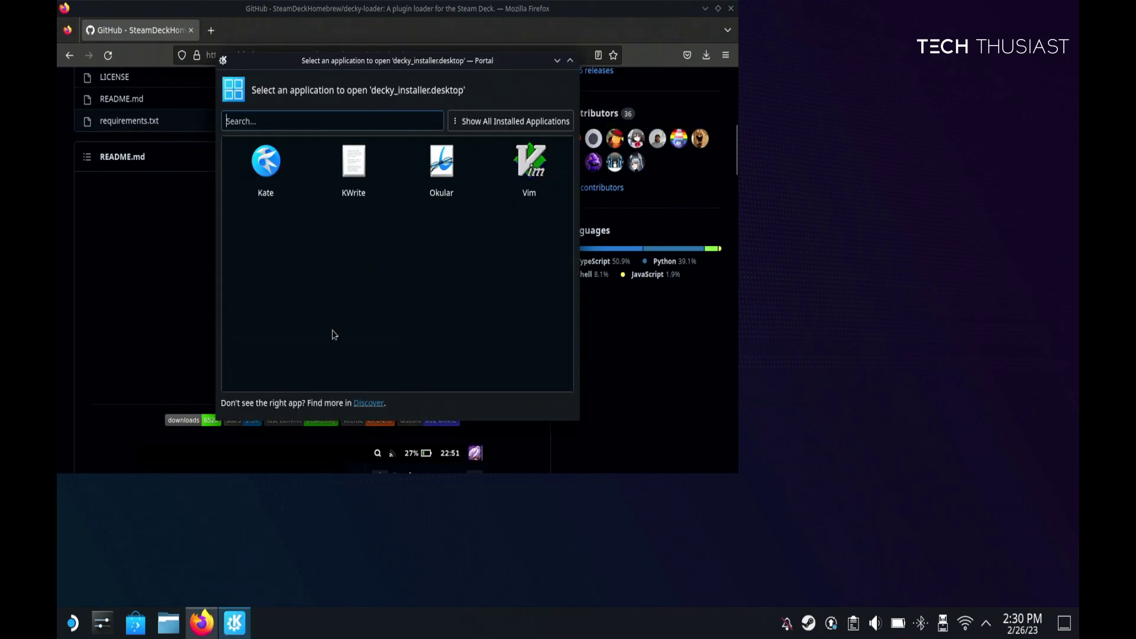
{"action": "key", "text": "Escape"}
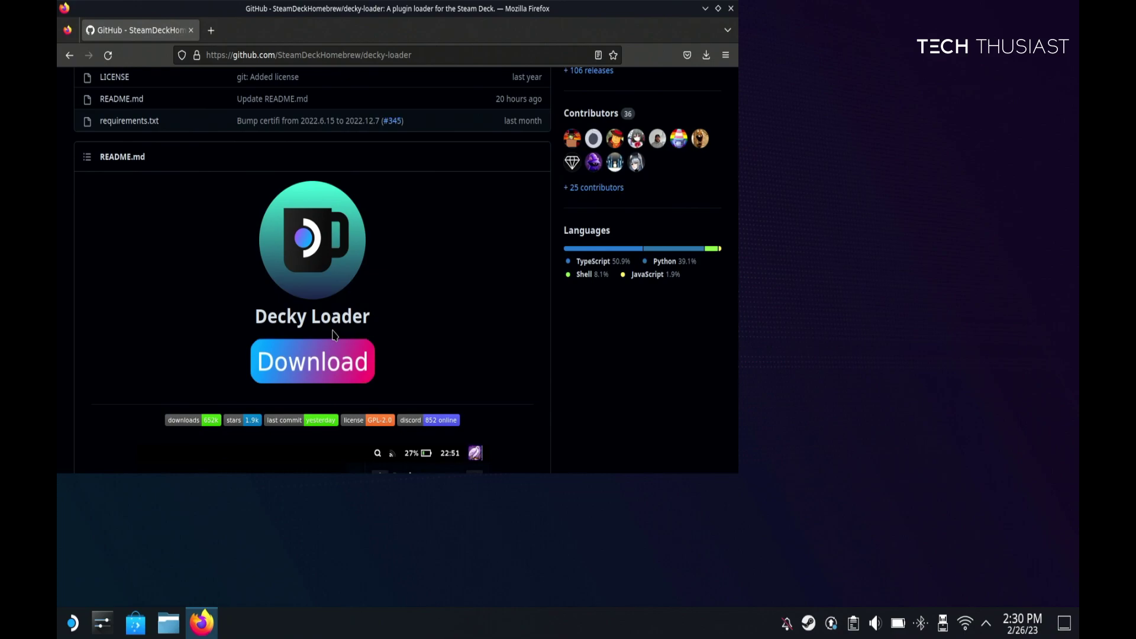
{"action": "left_click", "coordinate": [704, 9]}
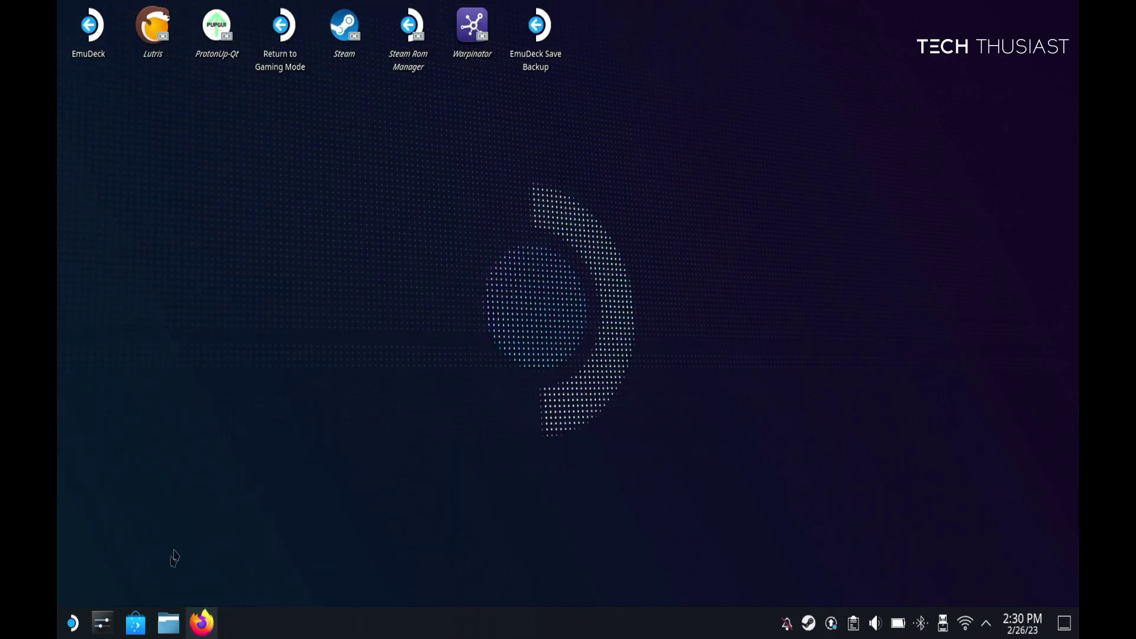
- In Dolphin's Downloads folder, view decky_installer.desktop in the text editor, then close it
{"action": "left_click", "coordinate": [168, 622]}
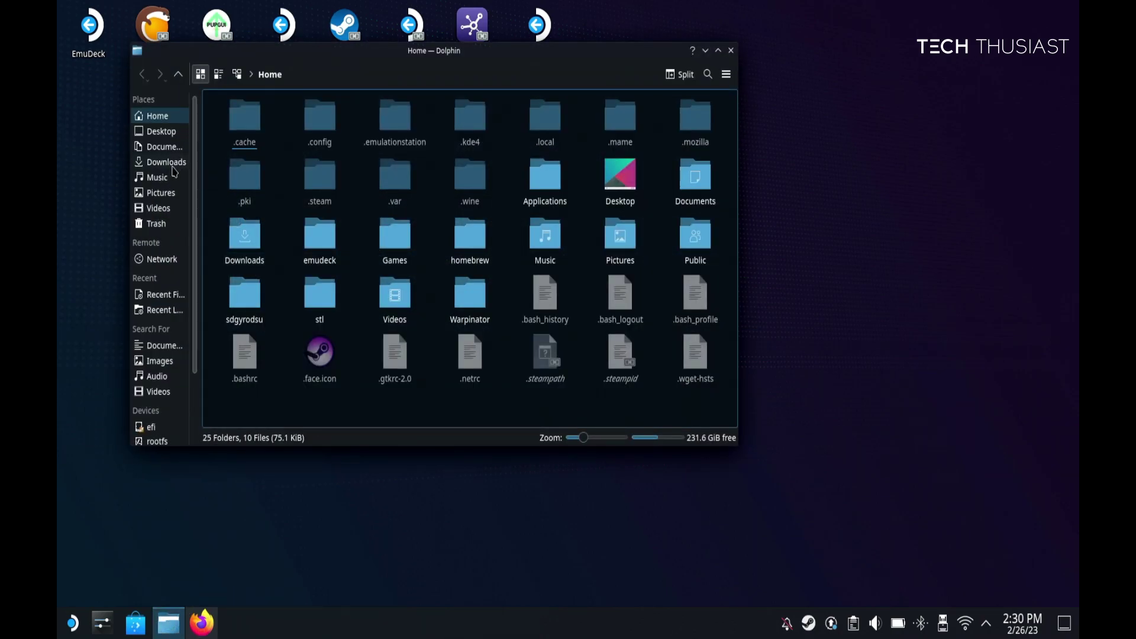
{"action": "left_click", "coordinate": [175, 169]}
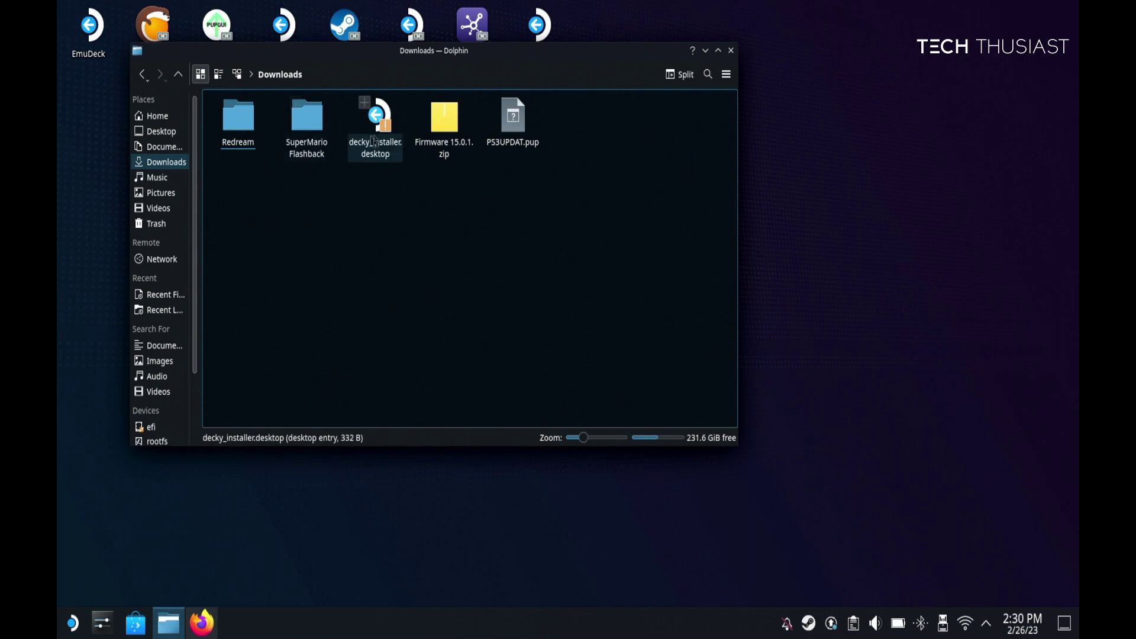
{"action": "left_click", "coordinate": [375, 148]}
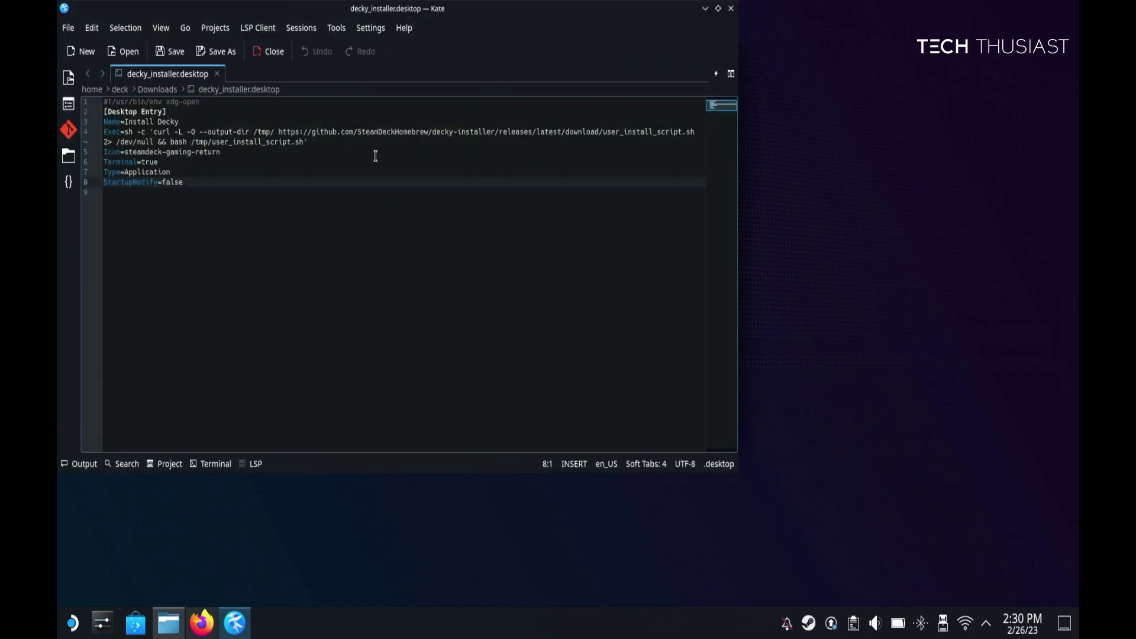
{"action": "left_click", "coordinate": [270, 52]}
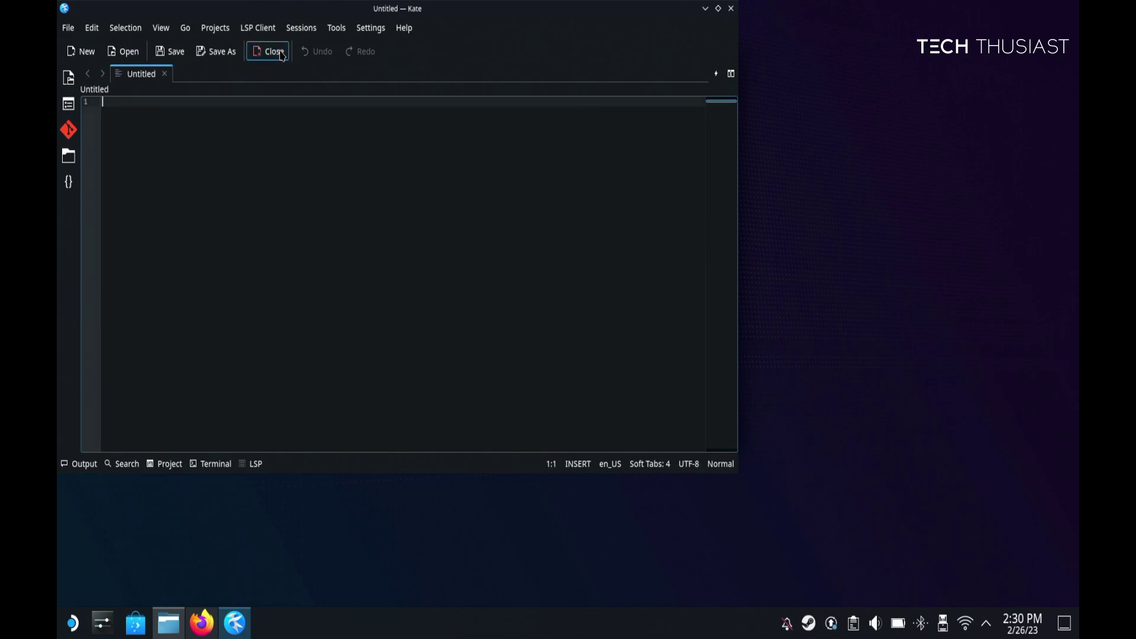
{"action": "left_click", "coordinate": [733, 9]}
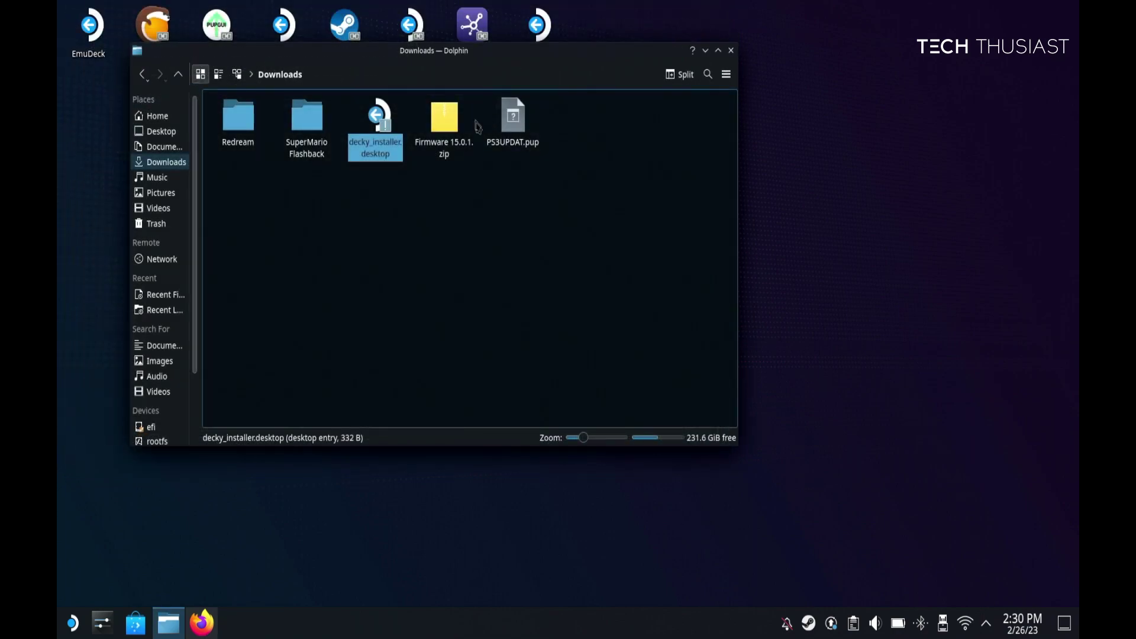
- Move decky_installer.desktop onto the desktop and run the Install Decky shortcut
{"action": "mouse_move", "coordinate": [374, 119]}
{"action": "left_mouse_down"}
{"action": "mouse_move", "coordinate": [355, 390]}
{"action": "mouse_move", "coordinate": [331, 483]}
{"action": "left_mouse_up"}
{"action": "left_click", "coordinate": [348, 492]}
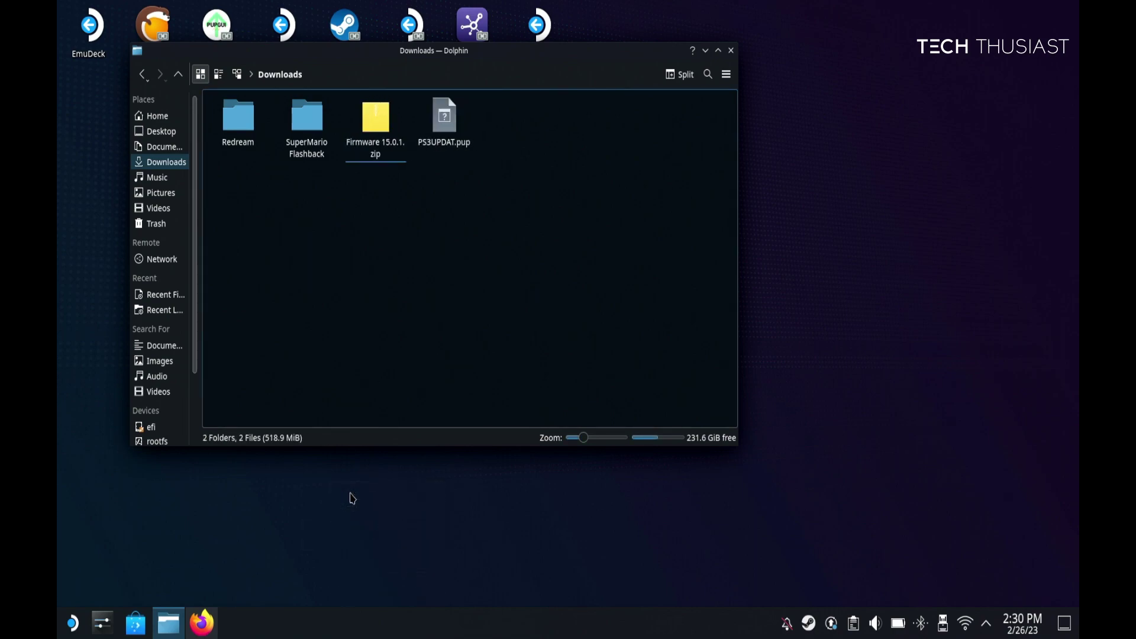
{"action": "left_click", "coordinate": [352, 484]}
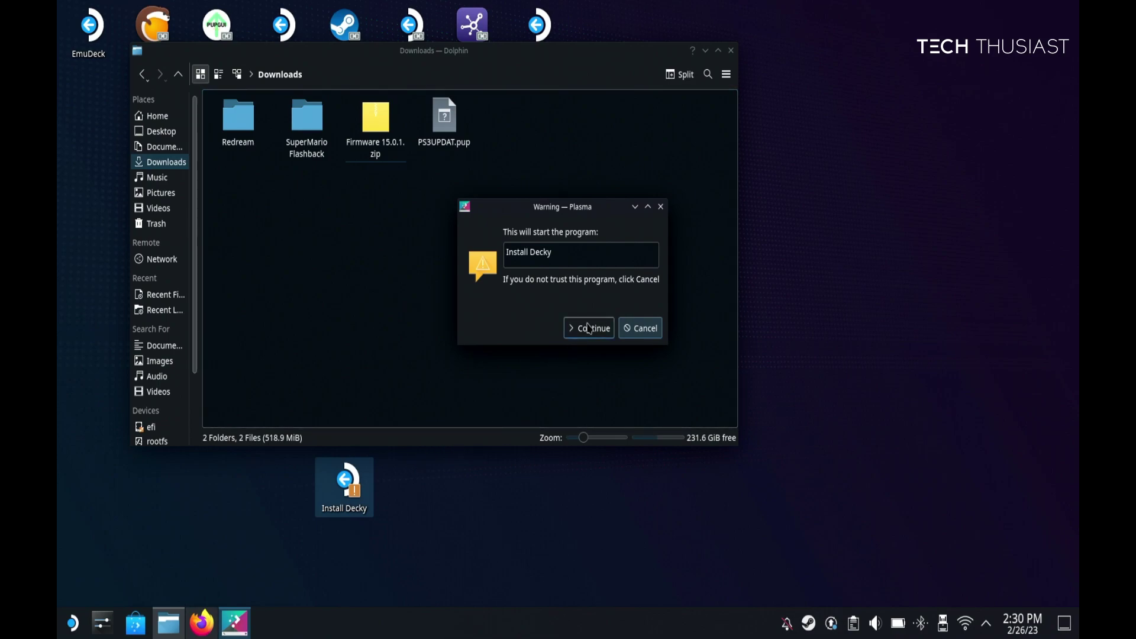
{"action": "left_click", "coordinate": [586, 333]}
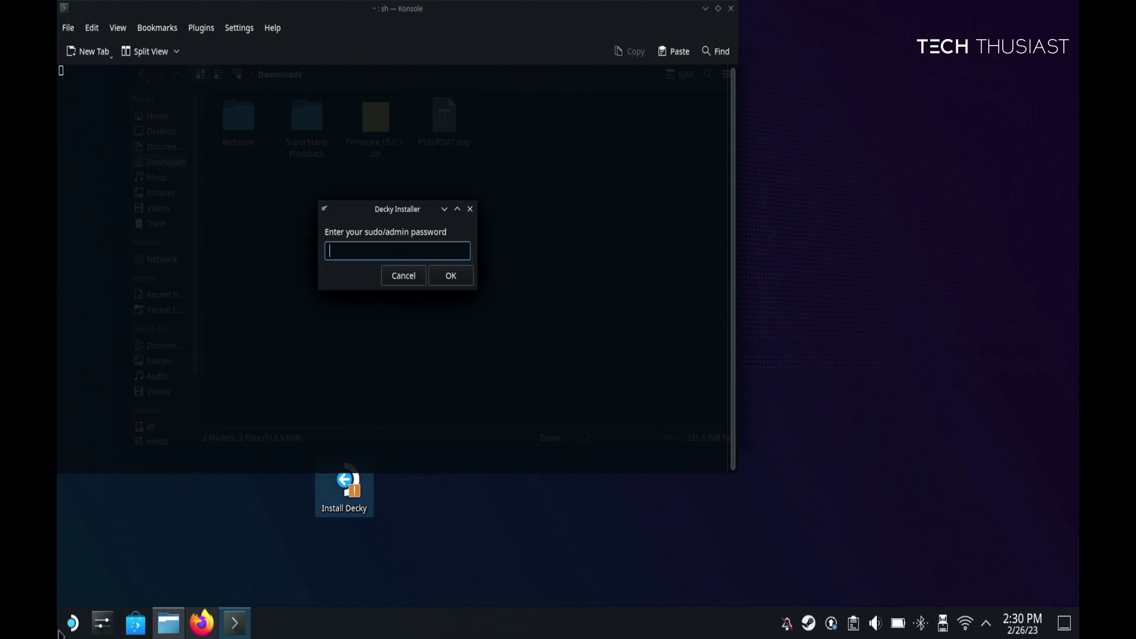
- Open a new Konsole terminal from the launcher and run the passwd command
{"action": "left_click", "coordinate": [60, 633]}
{"action": "type", "text": "ko"}
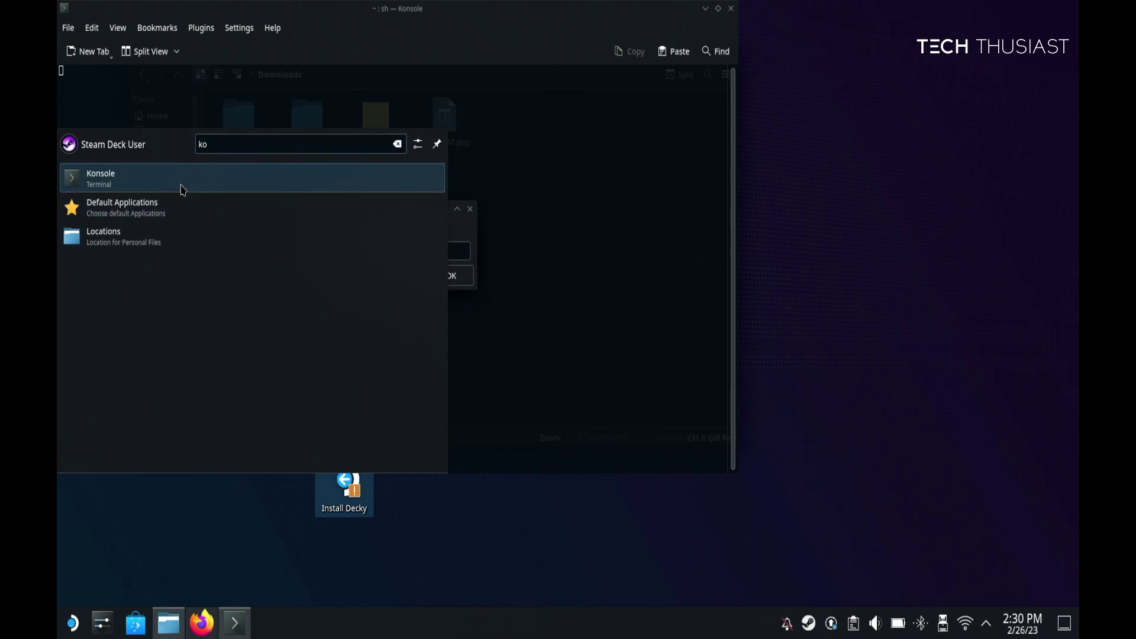
{"action": "left_click", "coordinate": [181, 186]}
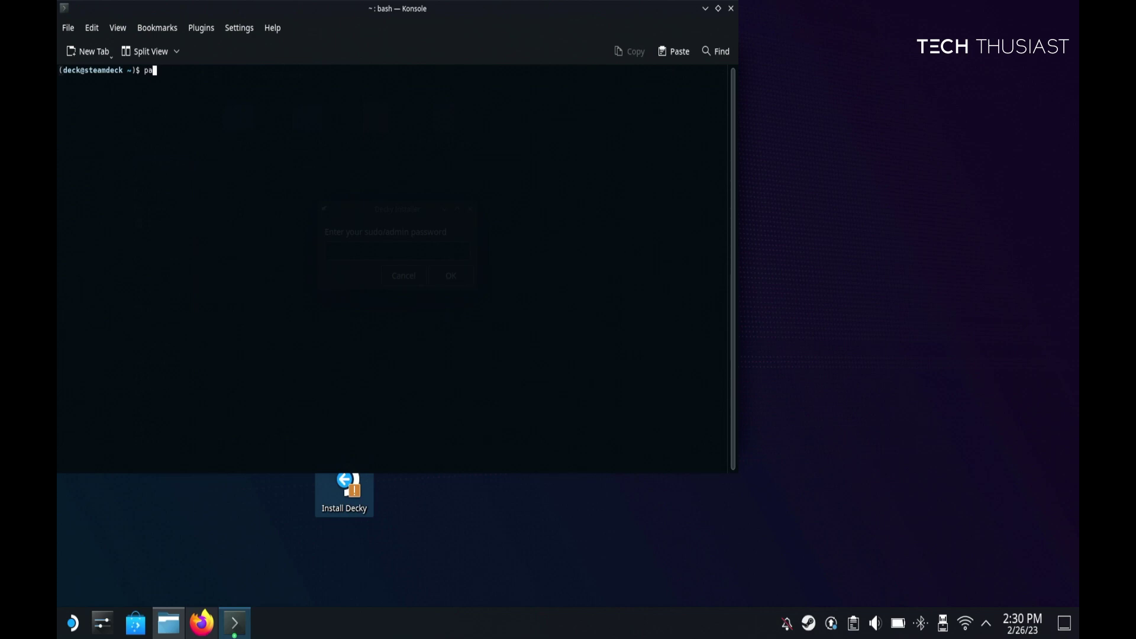
{"action": "key", "text": "Return"}
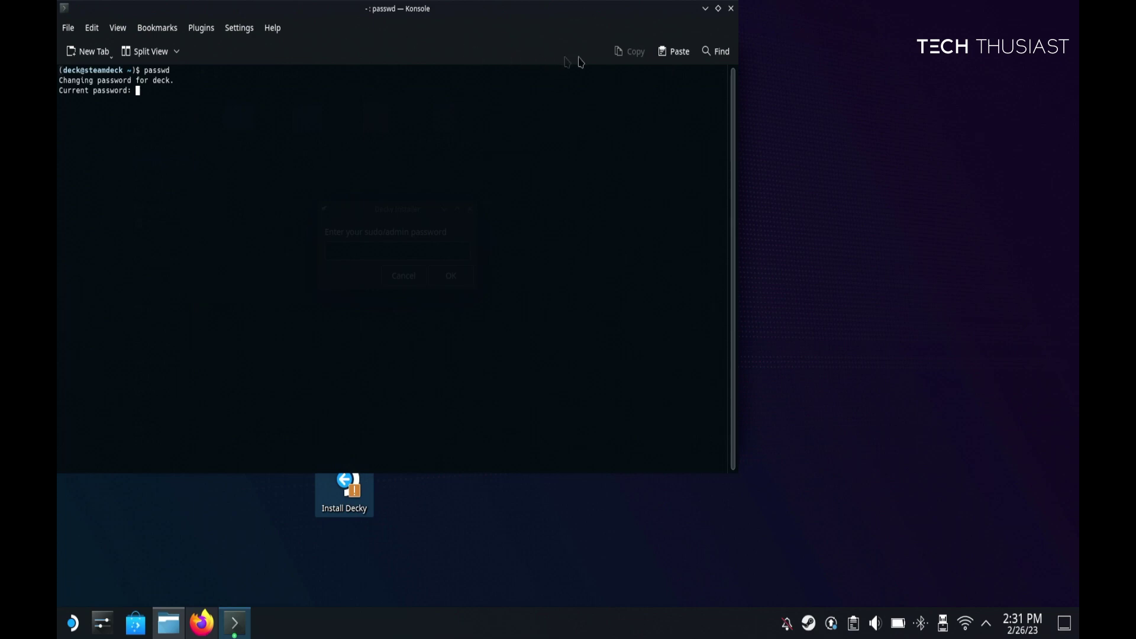
- Close the passwd terminal and submit the admin password to the Decky installer
{"action": "left_click", "coordinate": [732, 8]}
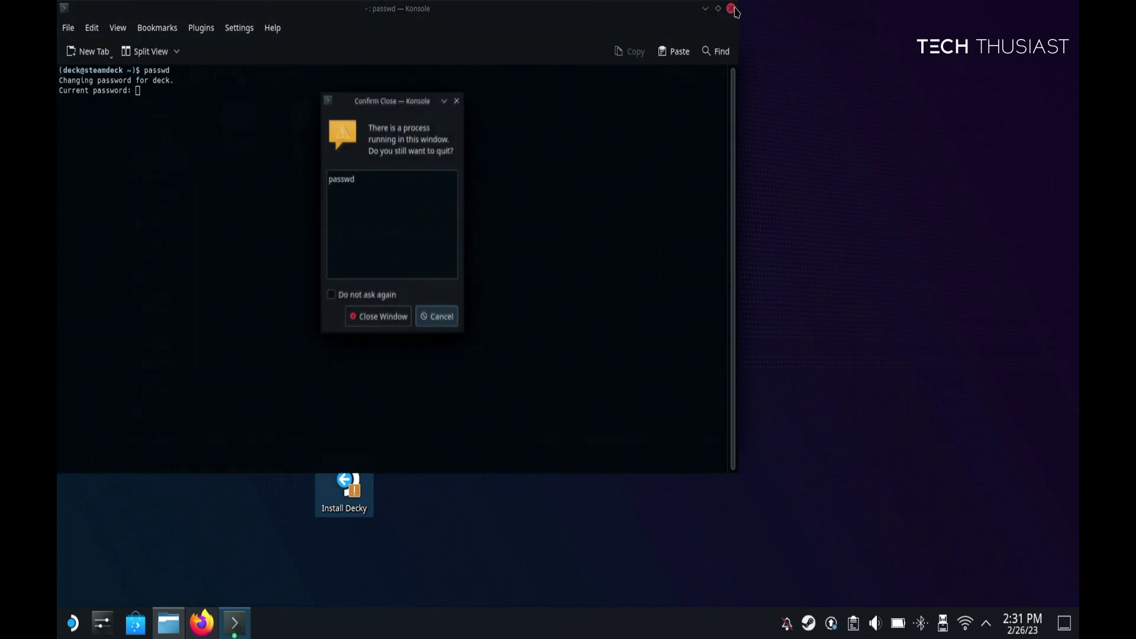
{"action": "left_click", "coordinate": [384, 317]}
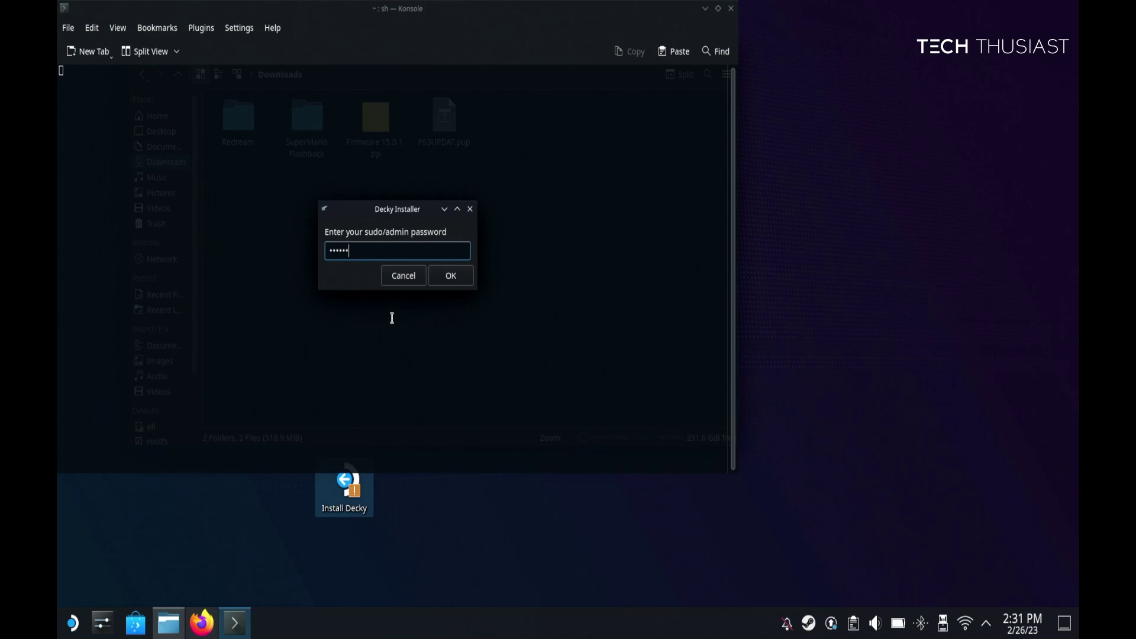
{"action": "key", "text": "Return"}
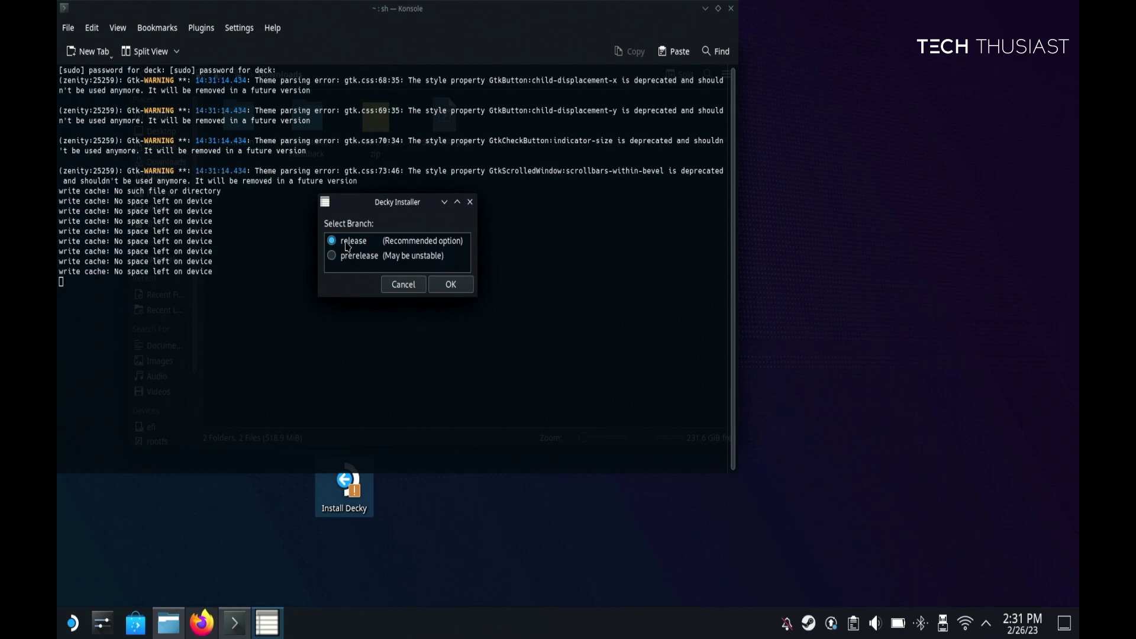
- Install the release branch of Decky Loader and close the finished installer
{"action": "left_click", "coordinate": [438, 284]}
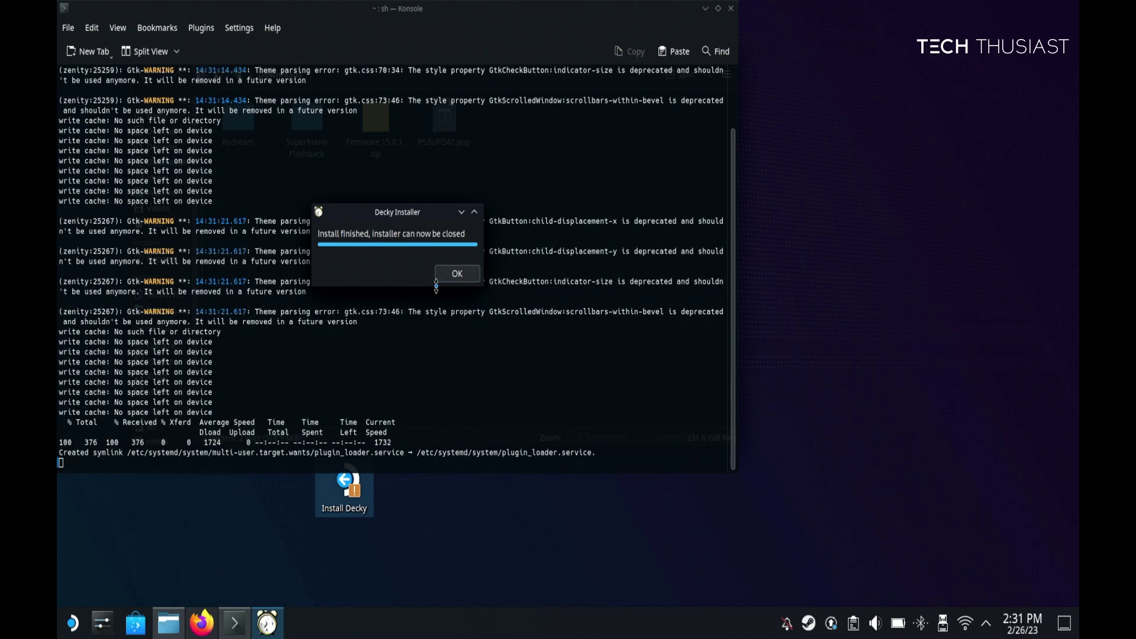
{"action": "left_click", "coordinate": [452, 274]}
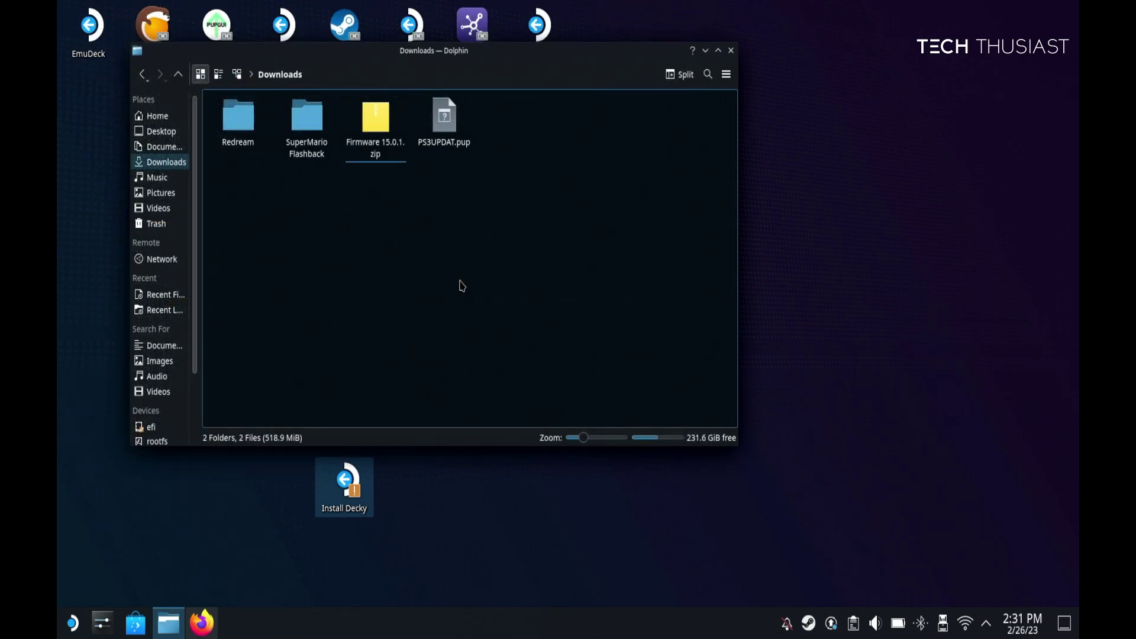
- Minimize Dolphin, scroll the decky-loader README to the Uninstallation section, and close Firefox
{"action": "left_click", "coordinate": [705, 50]}
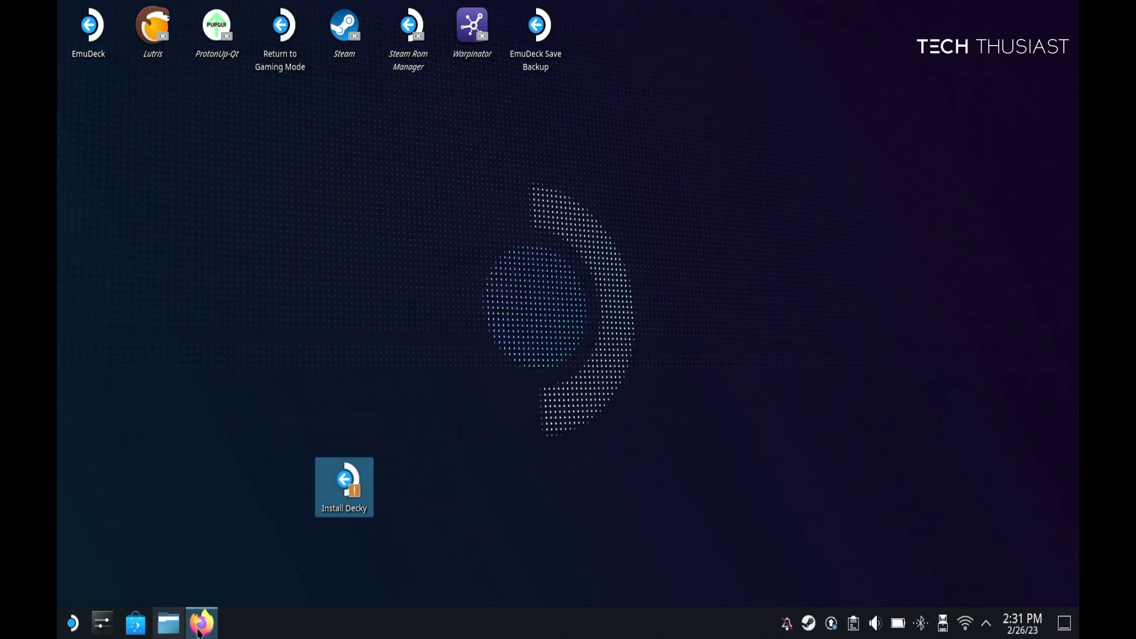
{"action": "left_click", "coordinate": [213, 618]}
{"action": "scroll", "coordinate": [448, 255], "scroll_direction": "down", "scroll_amount": 7}
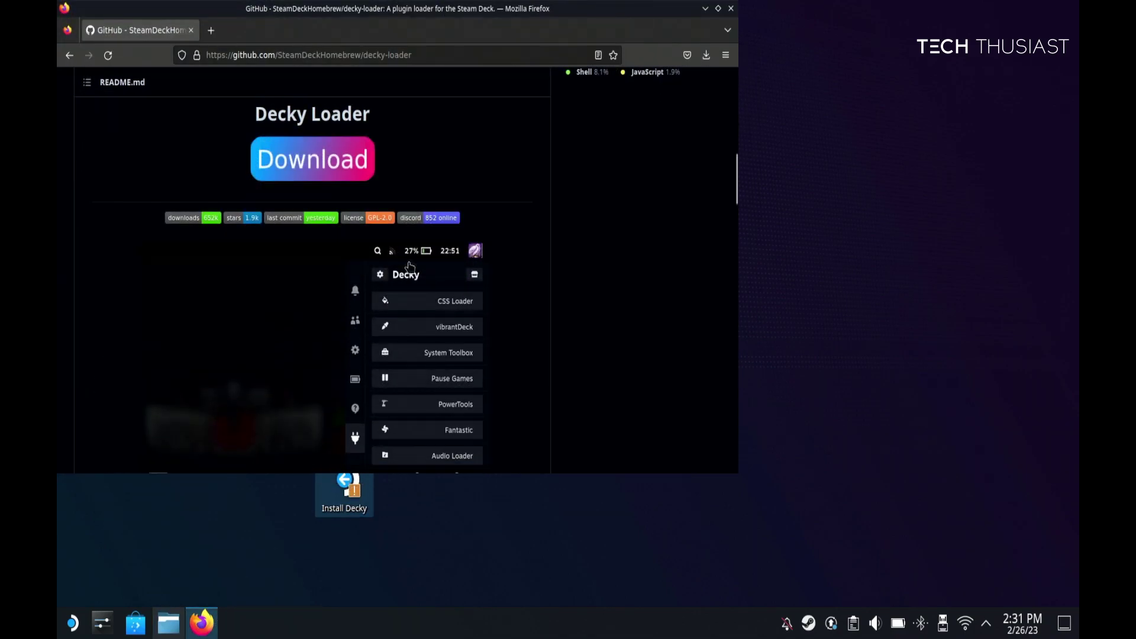
{"action": "scroll", "coordinate": [448, 256], "scroll_direction": "down", "scroll_amount": 10}
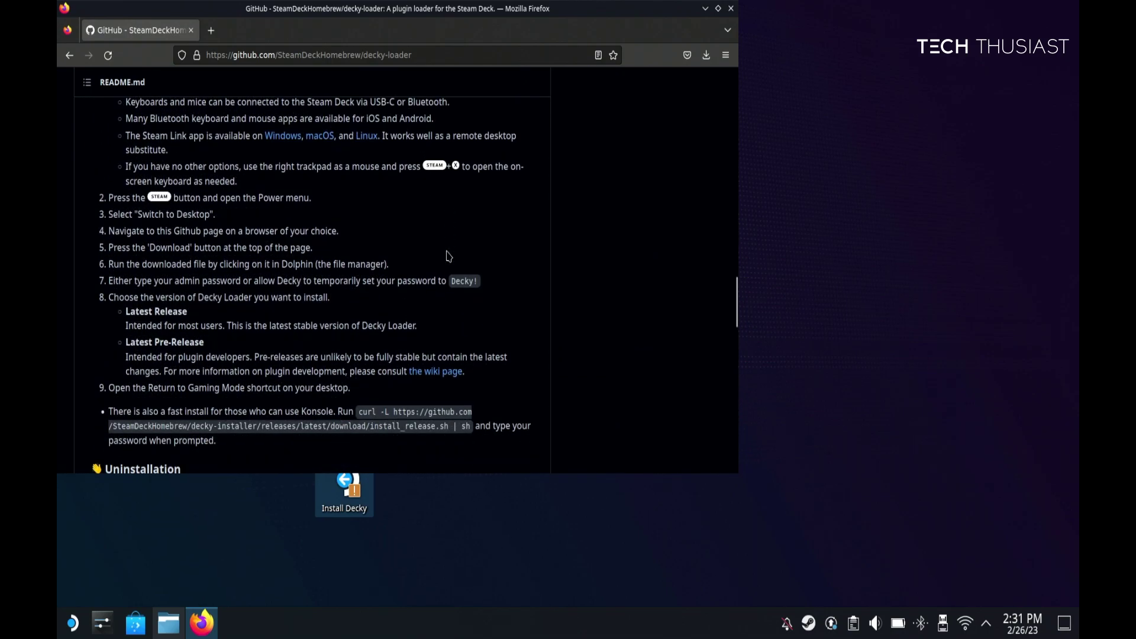
{"action": "scroll", "coordinate": [448, 255], "scroll_direction": "down", "scroll_amount": 2}
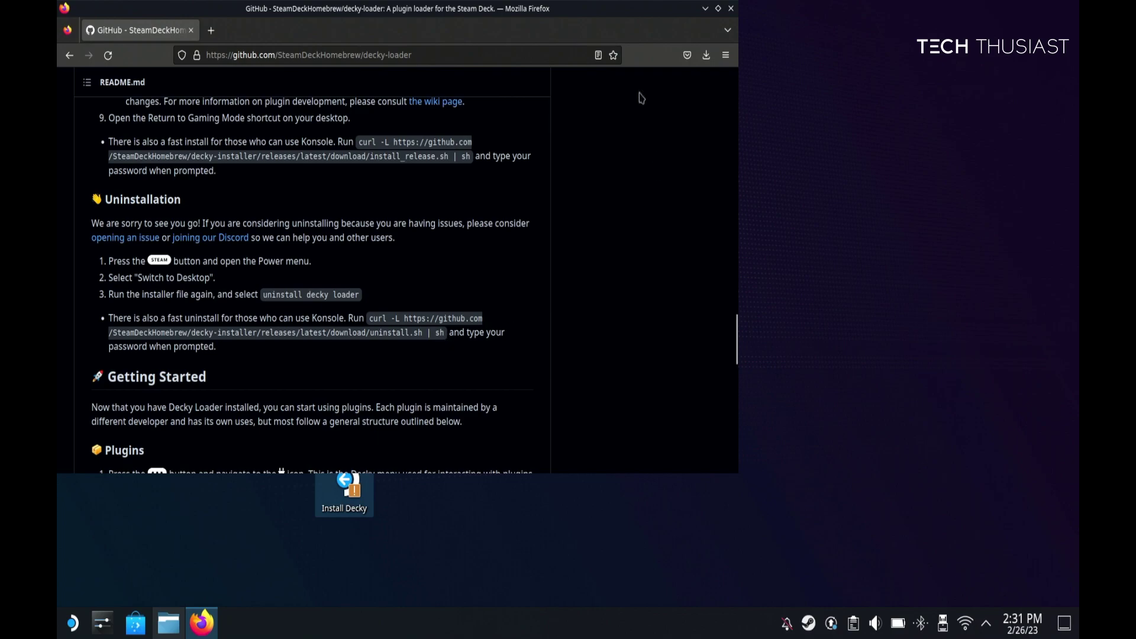
{"action": "left_click", "coordinate": [731, 8]}
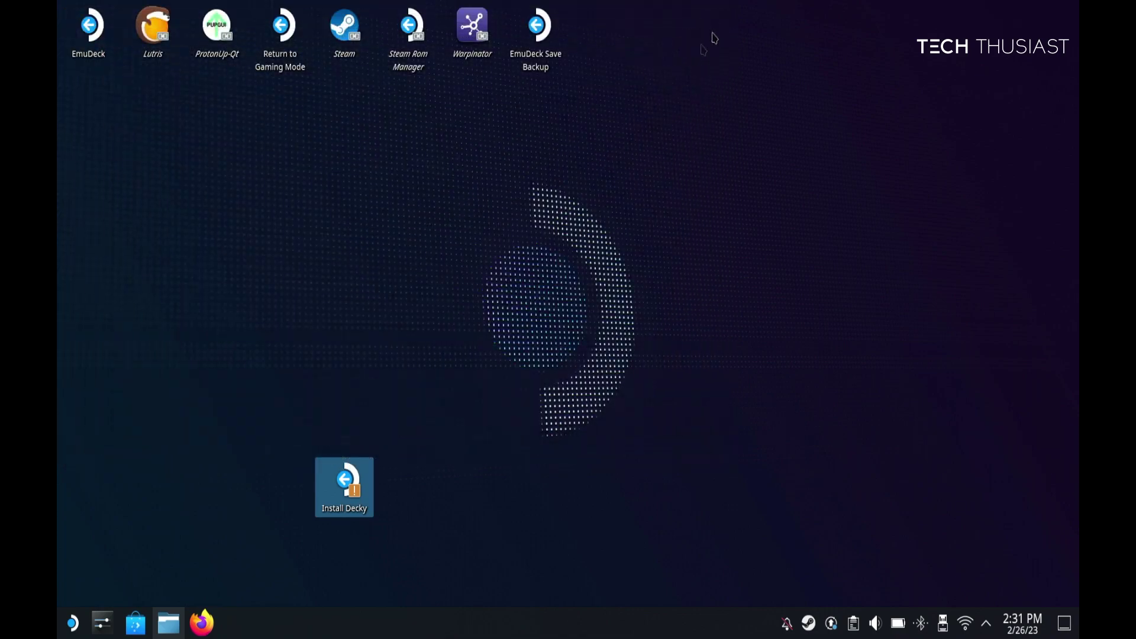
{"action": "double_click", "coordinate": [342, 484]}
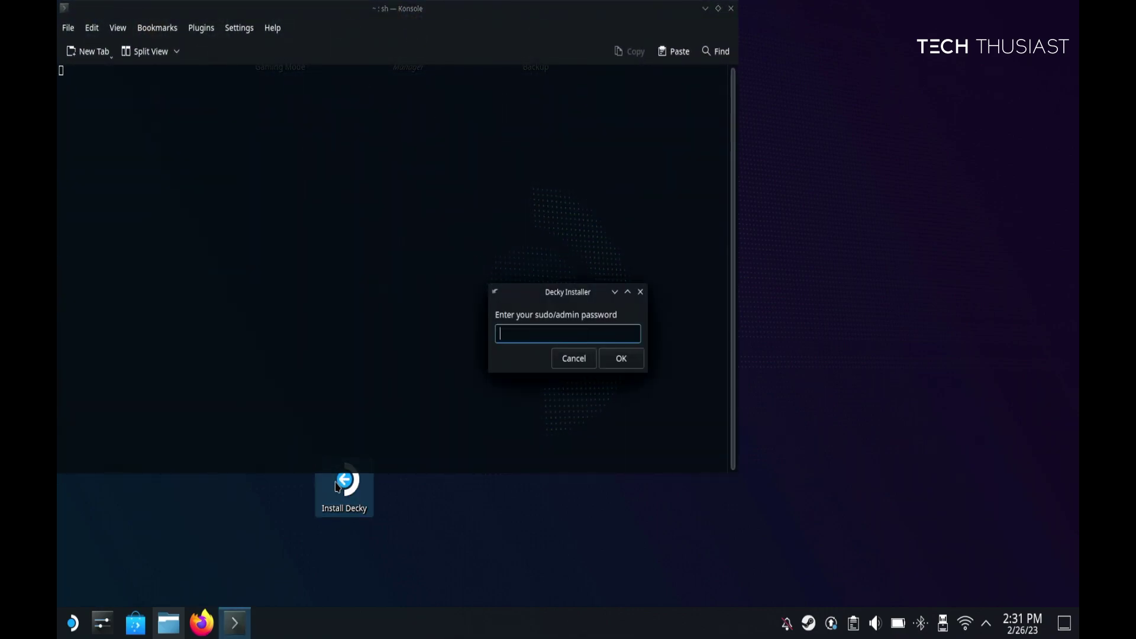
{"action": "key", "text": "Return"}
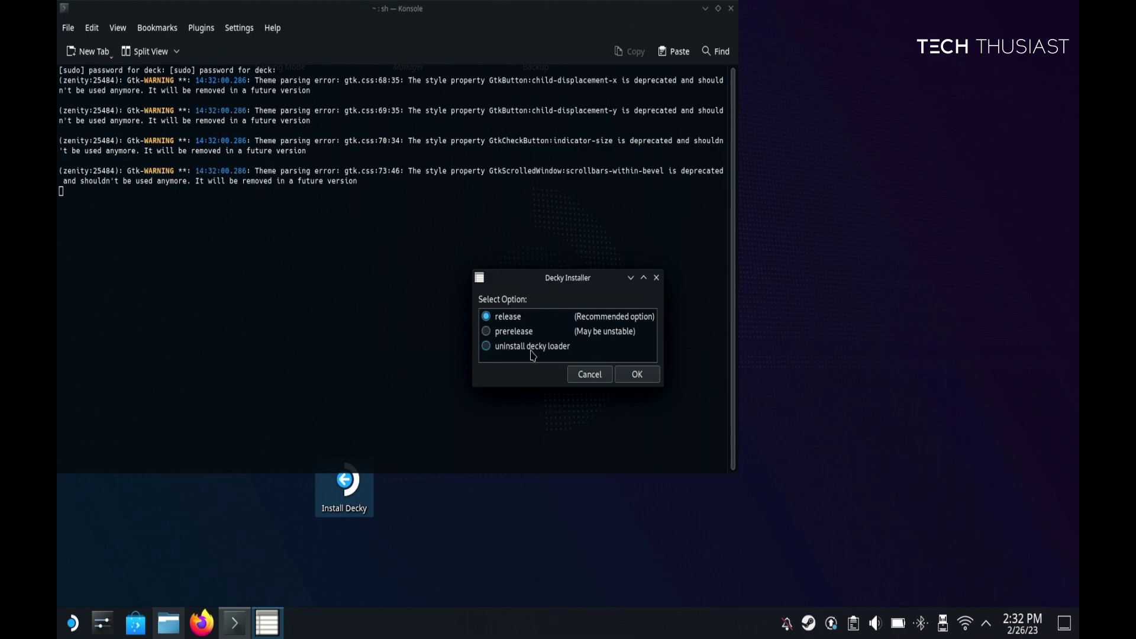
{"action": "left_click", "coordinate": [593, 377]}
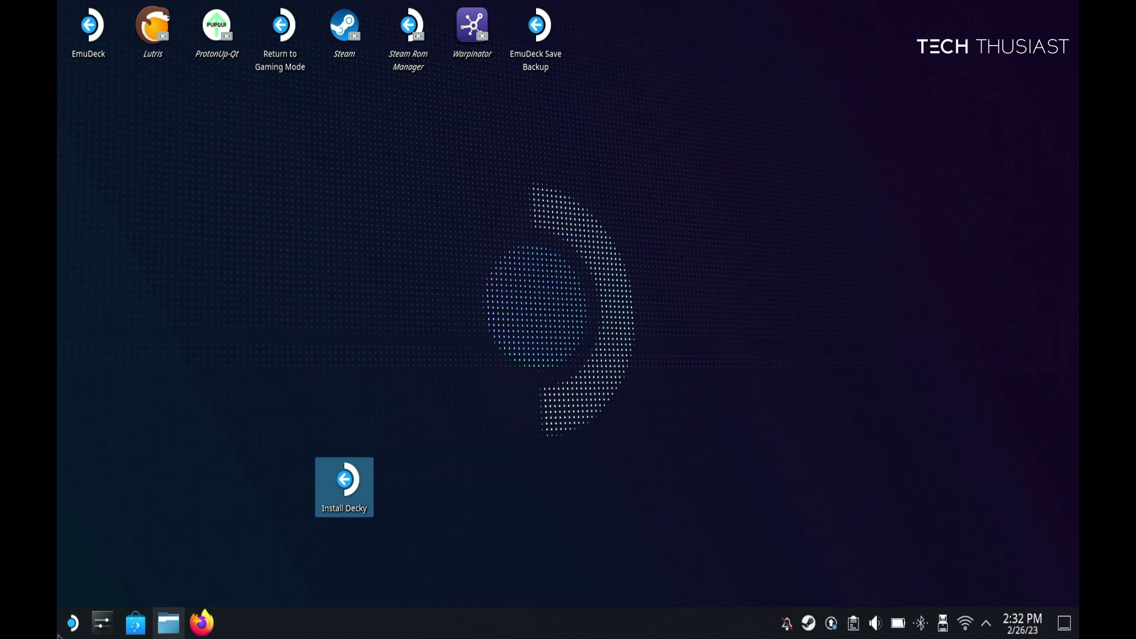
{"action": "left_click", "coordinate": [72, 623]}
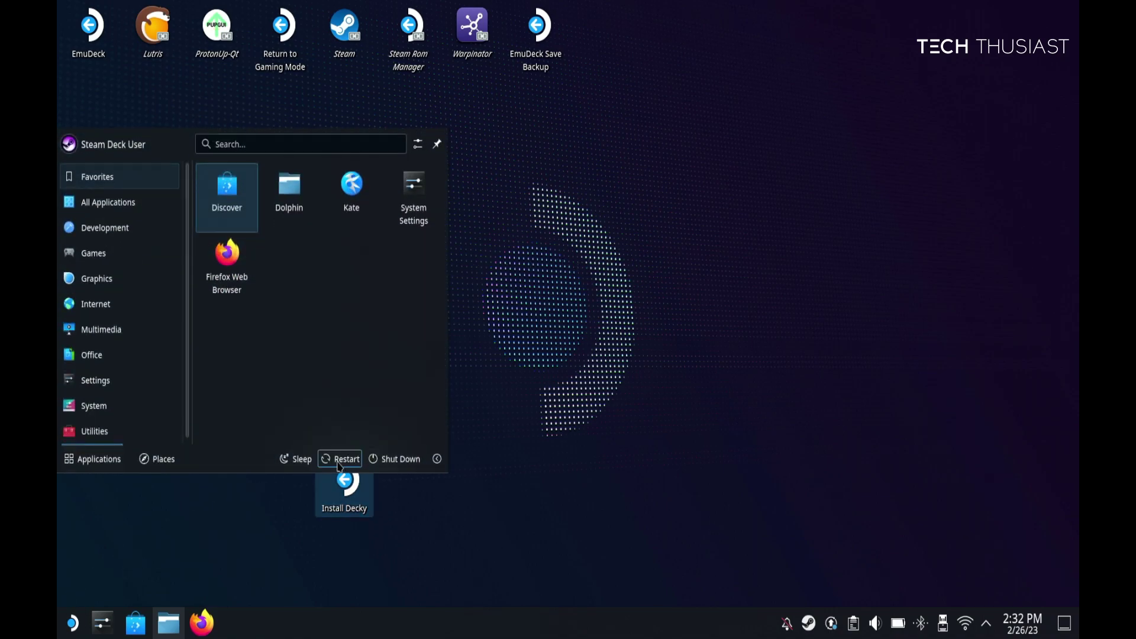
- Restart the Steam Deck from the Plasma desktop and confirm the restart immediately
{"action": "left_click", "coordinate": [339, 460]}
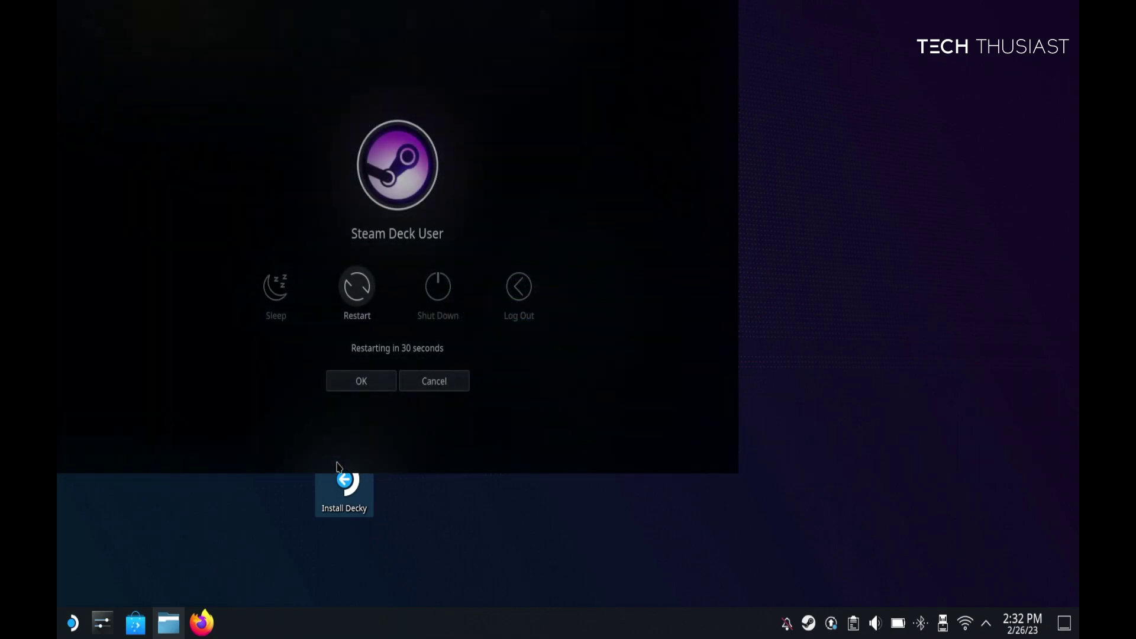
{"action": "left_click", "coordinate": [373, 380]}
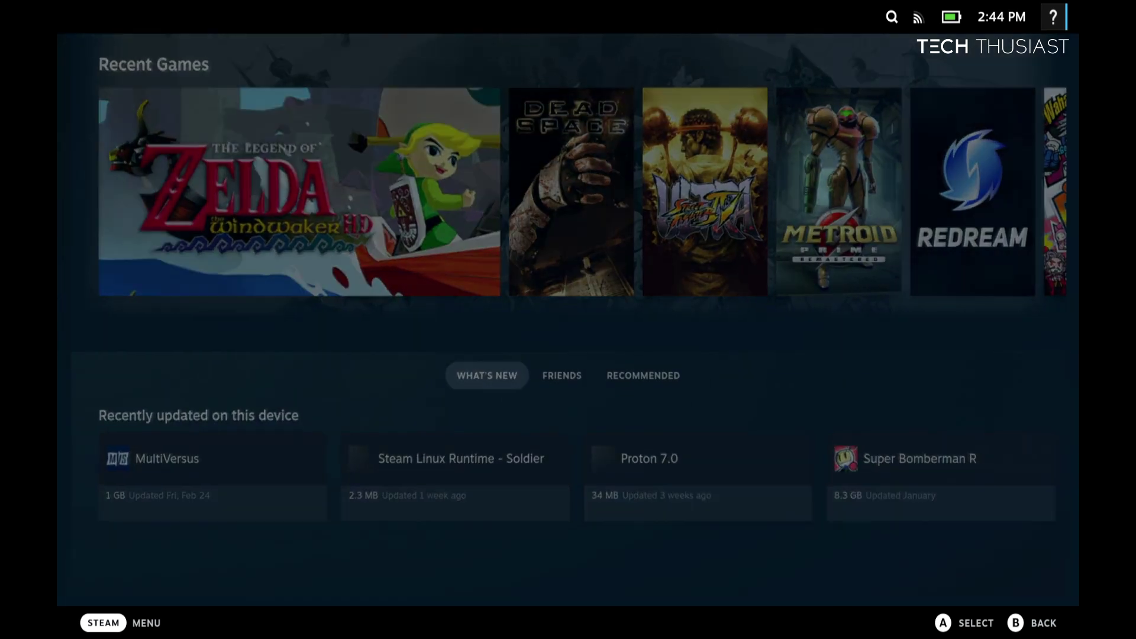
{"action": "key", "text": "Right"}
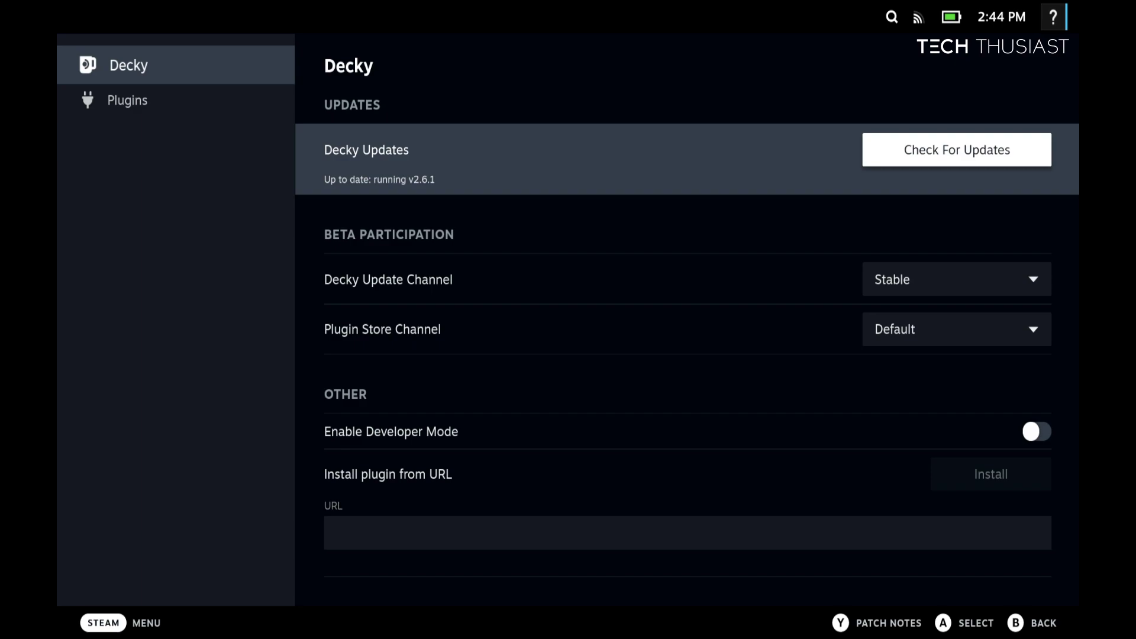
{"action": "key", "text": "Down"}
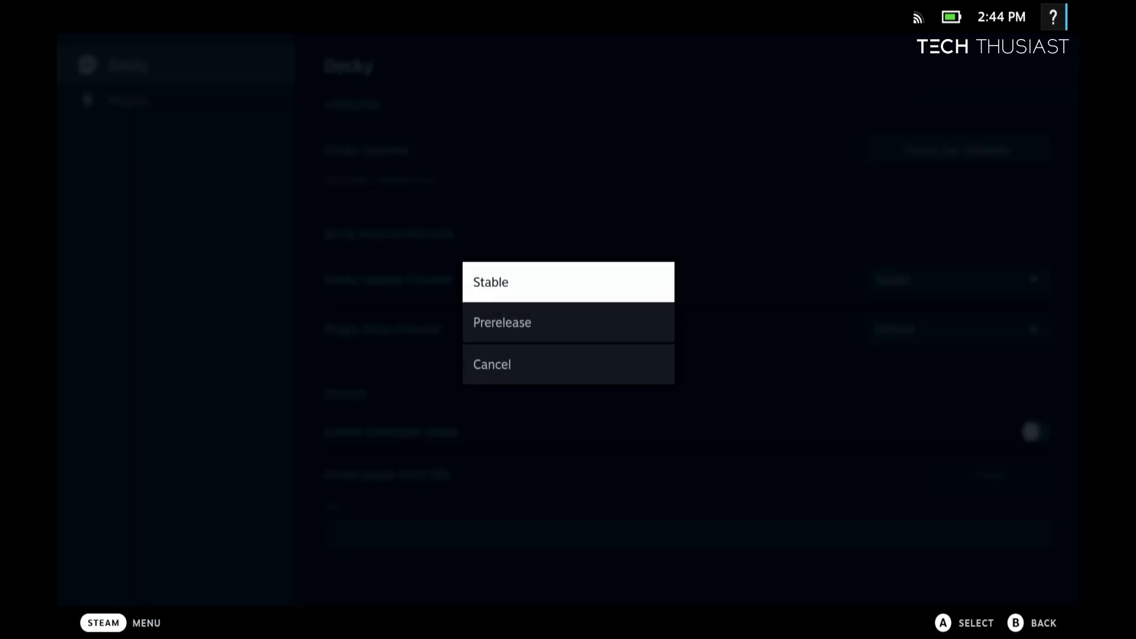
{"action": "key", "text": "Return"}
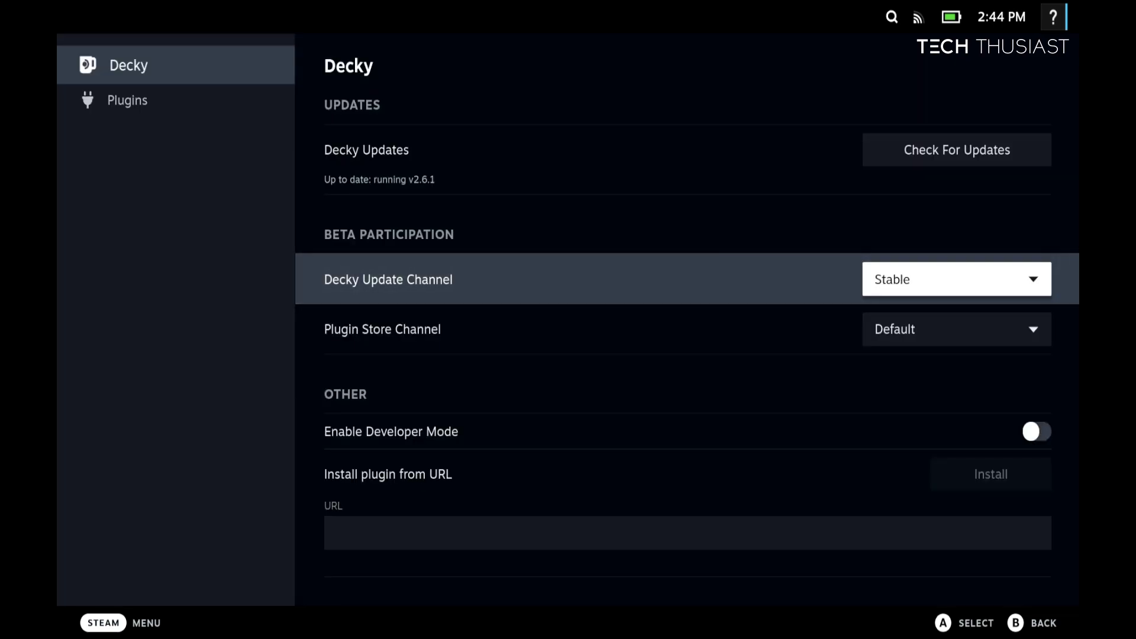
{"action": "key", "text": "Escape"}
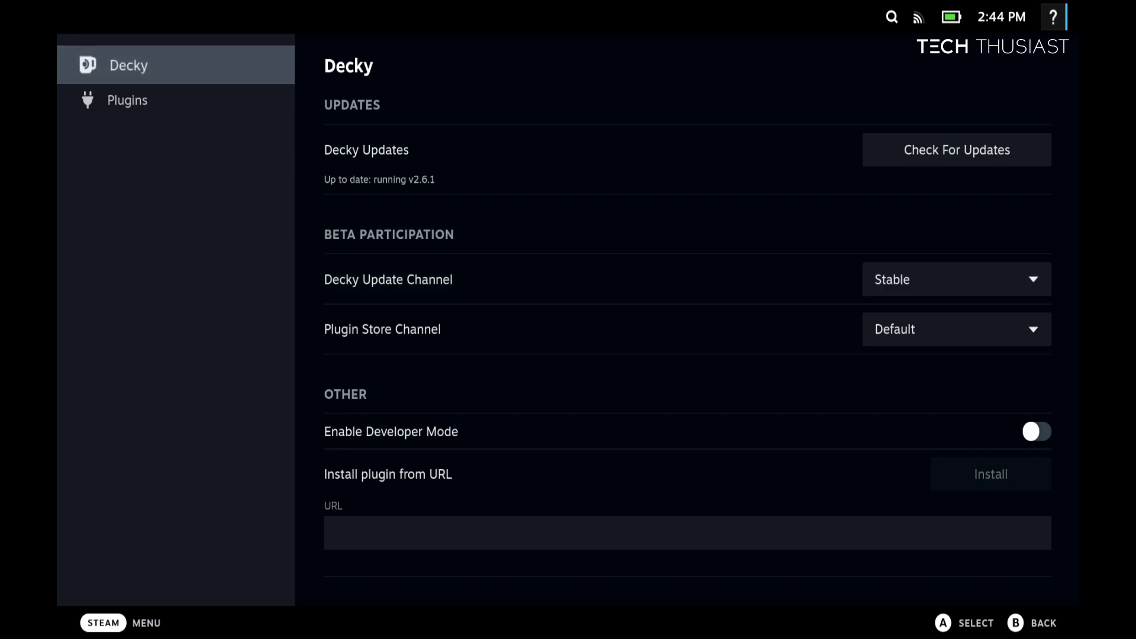
{"action": "key", "text": "Escape"}
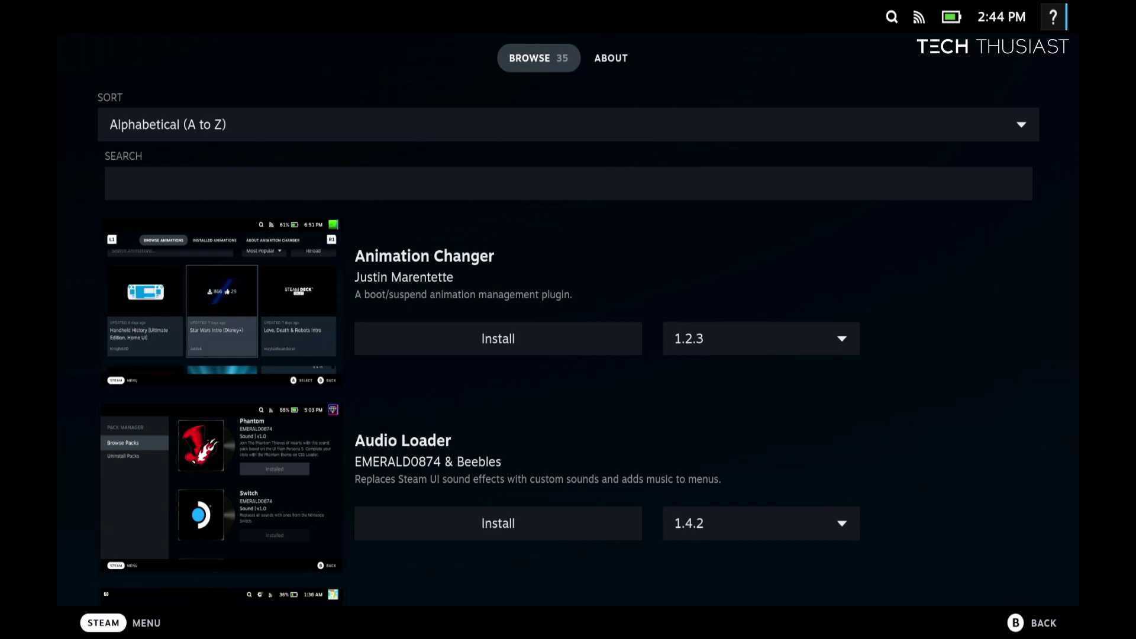
- Move down the Decky store Browse list past Bluetooth and install Decky Recorder 0.1.0
{"action": "key", "text": "Down"}
{"action": "key", "text": "Down"}
{"action": "key", "text": "Down"}
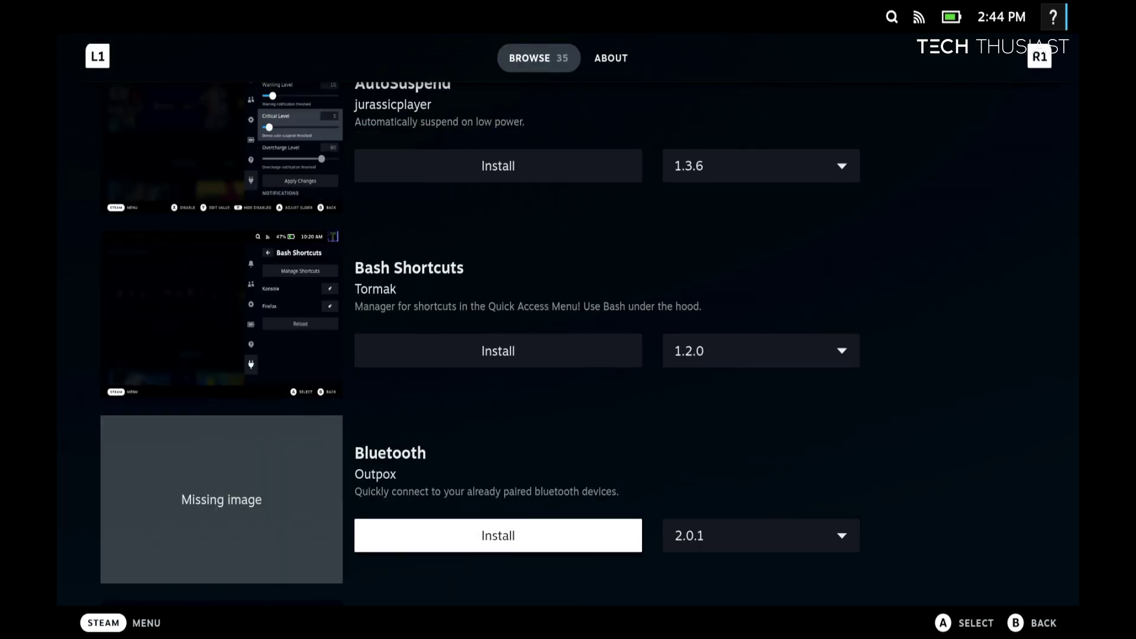
{"action": "key", "text": "Down"}
{"action": "key", "text": "Down"}
{"action": "key", "text": "Down"}
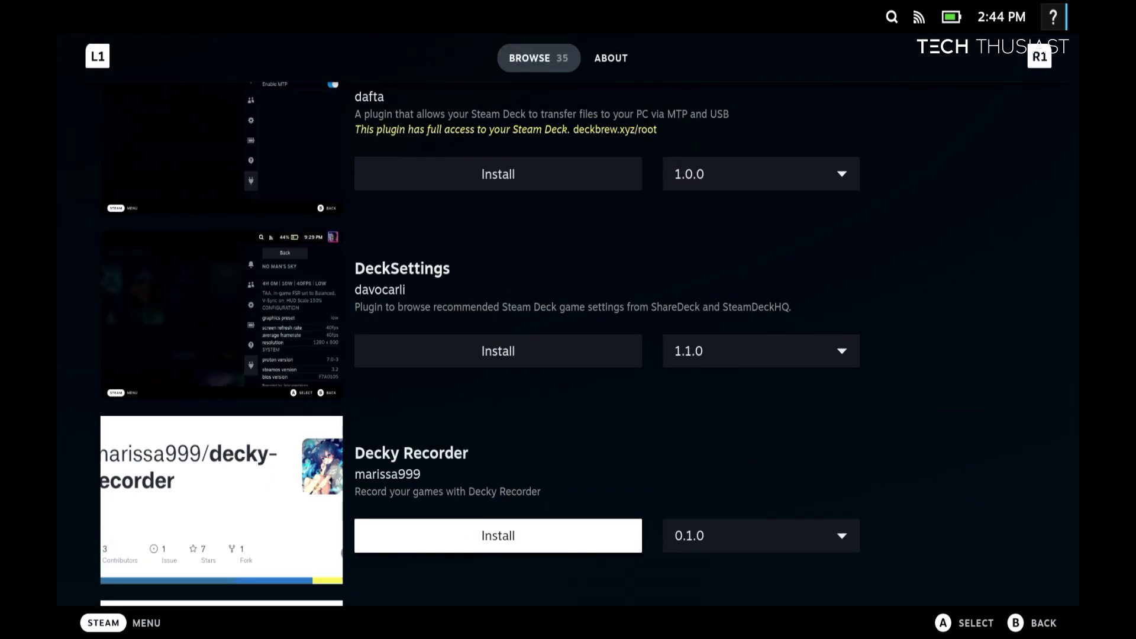
{"action": "key", "text": "Return"}
{"action": "key", "text": "Return"}
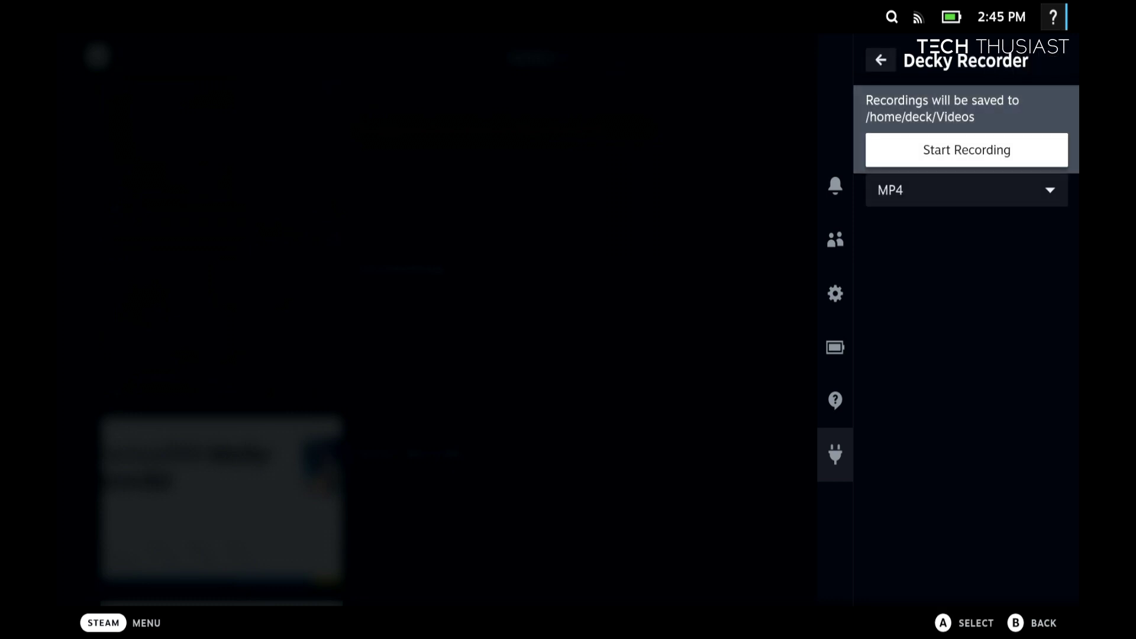
{"action": "key", "text": "Down"}
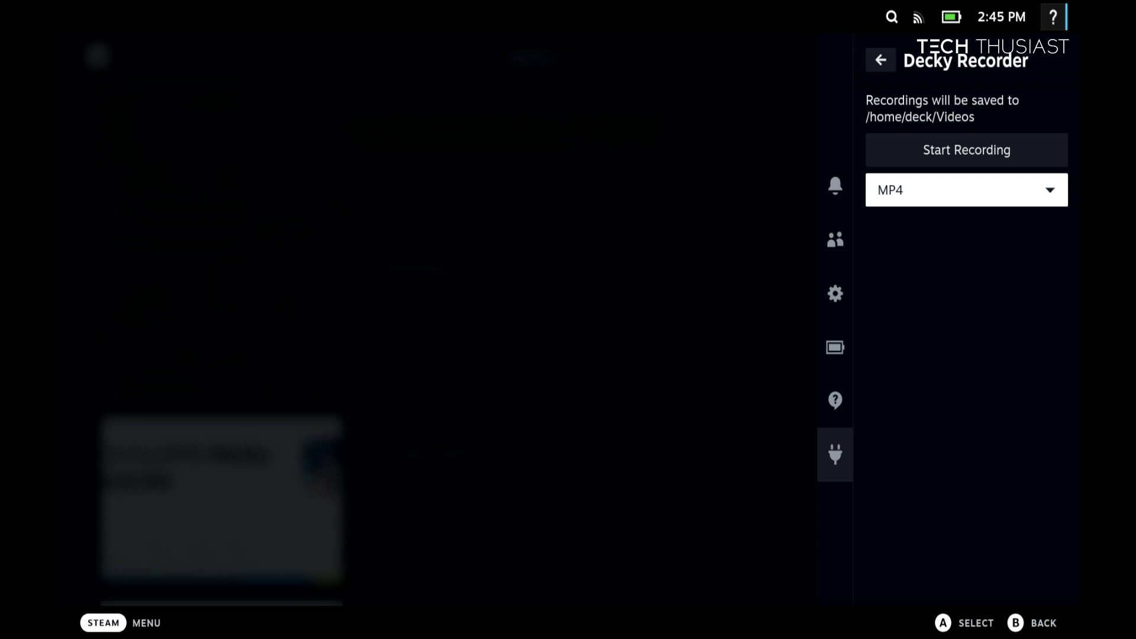
- Open Decky Recorder's format list, look at Matroska (.mkv), and back out leaving MP4
{"action": "key", "text": "Return"}
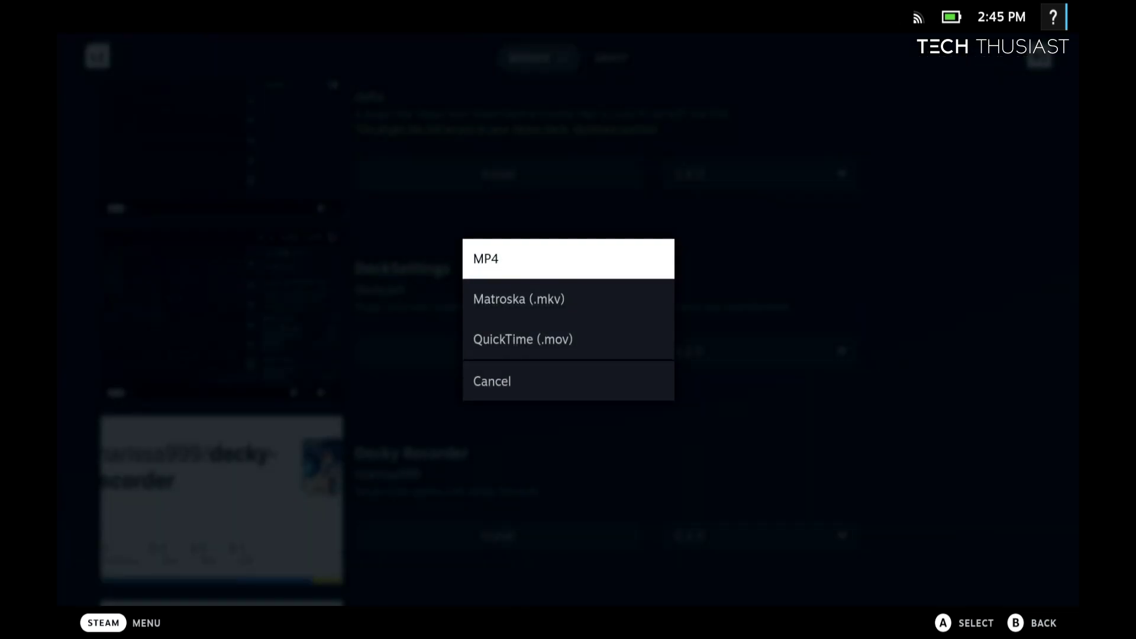
{"action": "key", "text": "Down"}
{"action": "key", "text": "Down"}
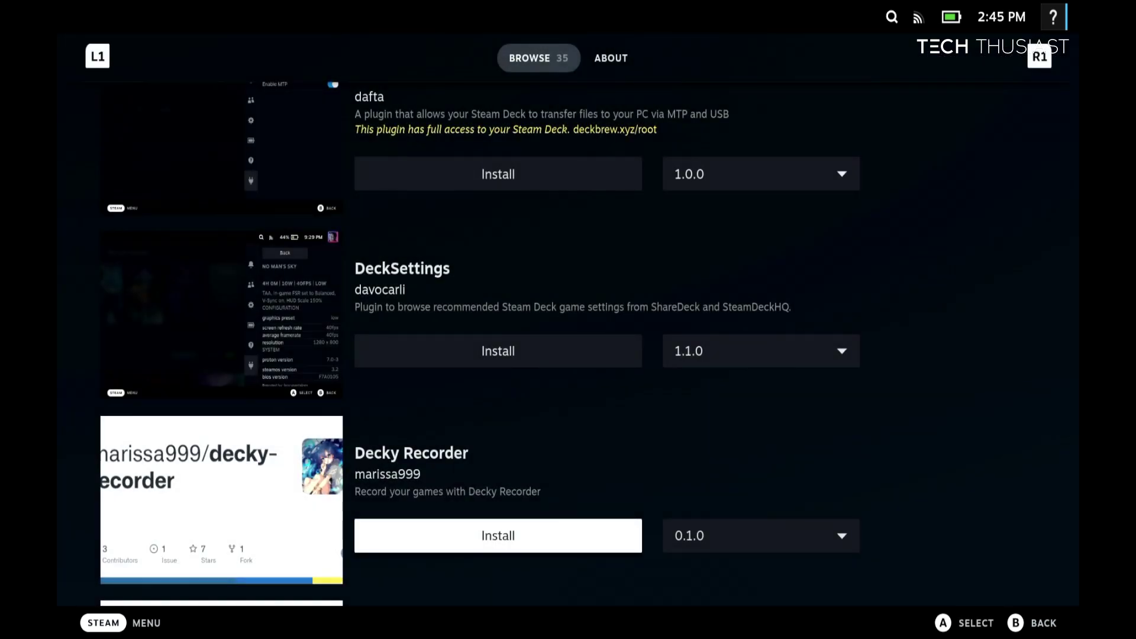
{"action": "key", "text": "Escape"}
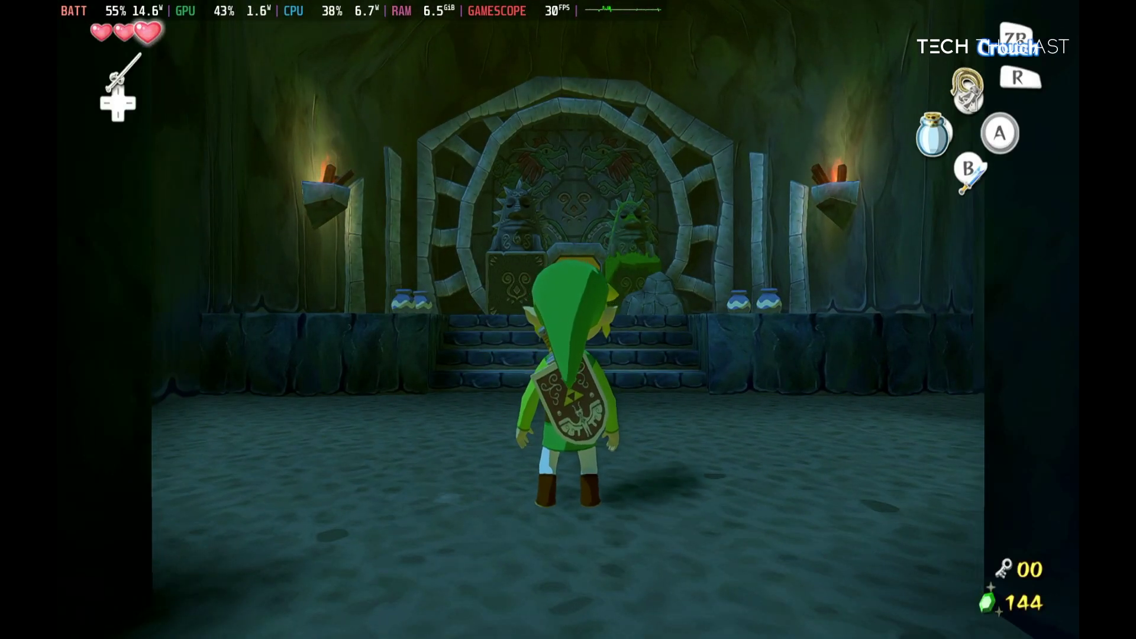
- Open Decky Recorder from the Quick Access menu and start recording the gameplay
{"action": "key", "text": "ctrl+2"}
{"action": "key", "text": "Down"}
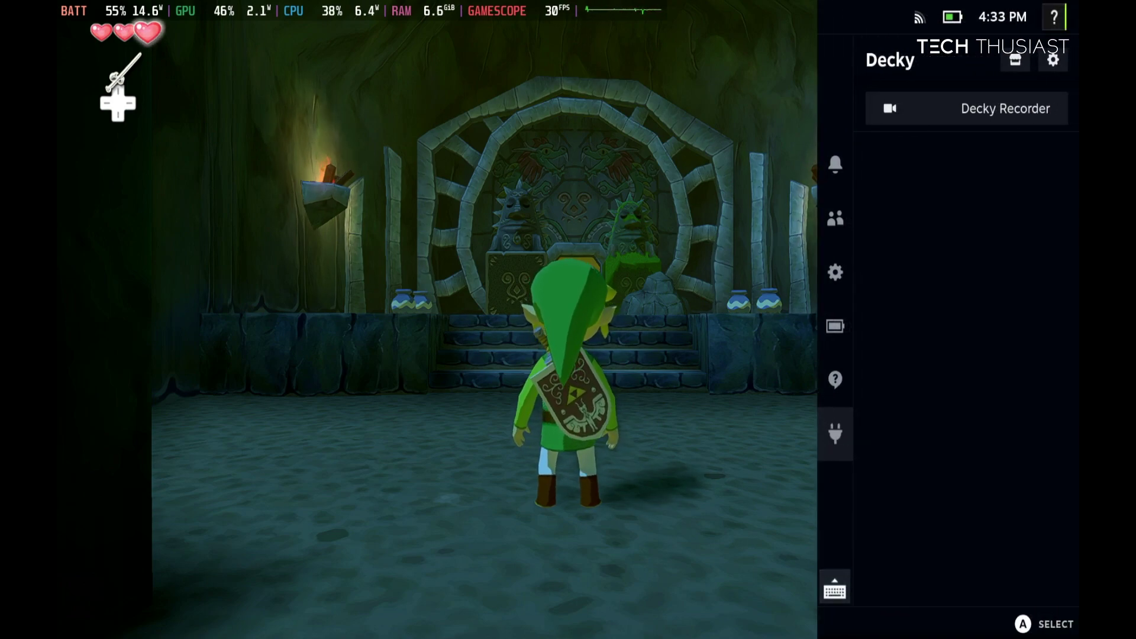
{"action": "key", "text": "Up"}
{"action": "key", "text": "Right"}
{"action": "key", "text": "Down"}
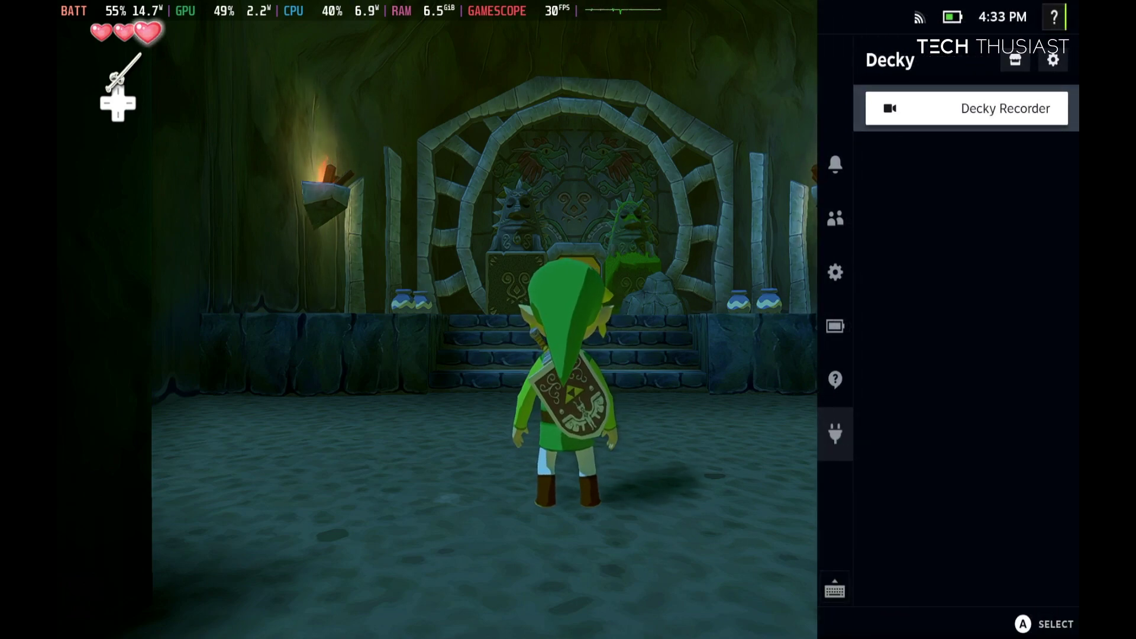
{"action": "key", "text": "Return"}
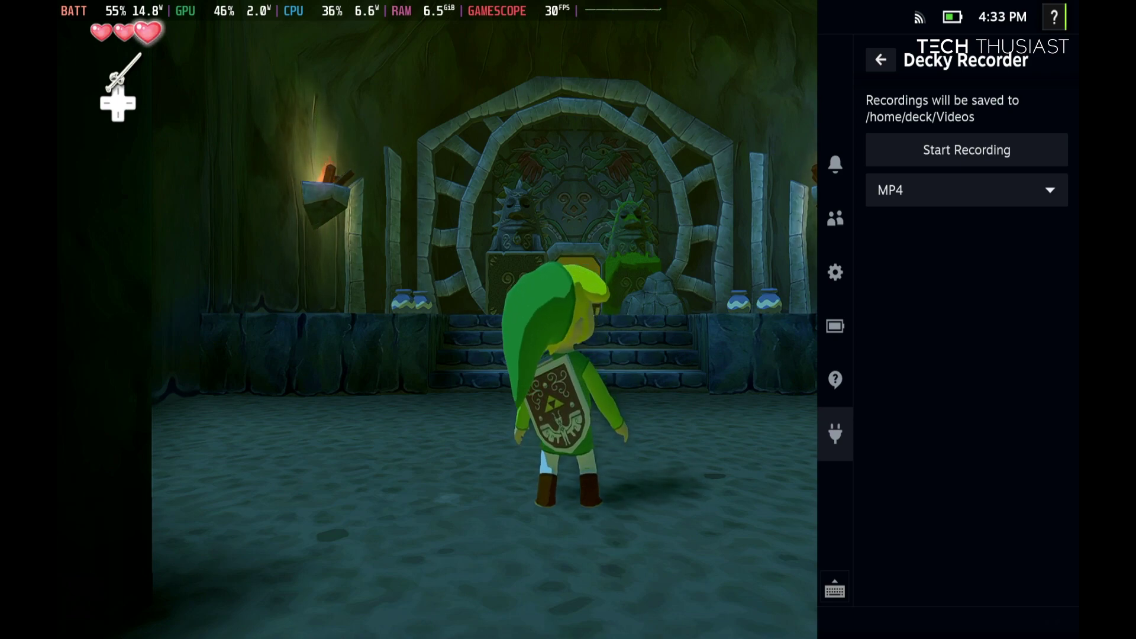
{"action": "key", "text": "Down"}
{"action": "key", "text": "Return"}
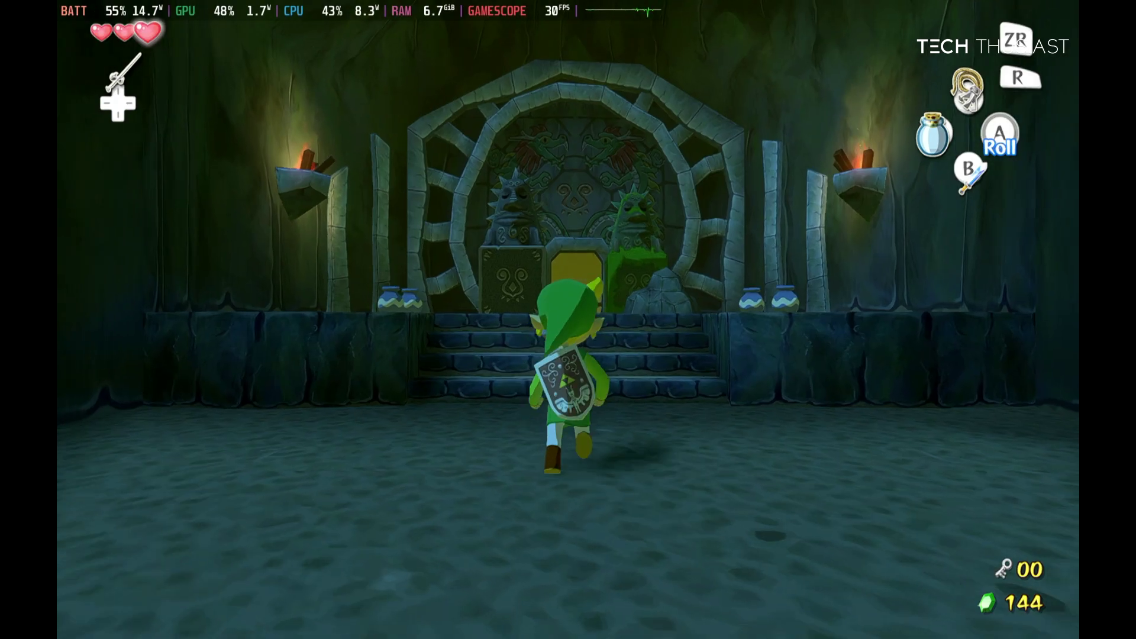
- Run Link through the doorway into the cave room toward the two enemies
{"action": "key", "text": "Up"}
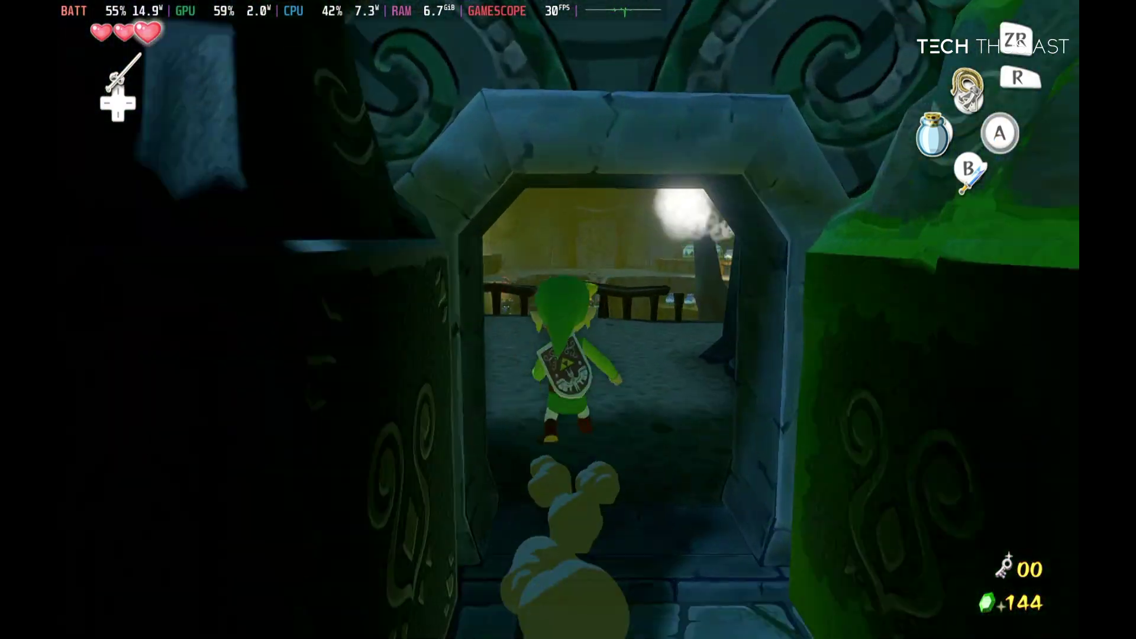
{"action": "key", "text": "Up"}
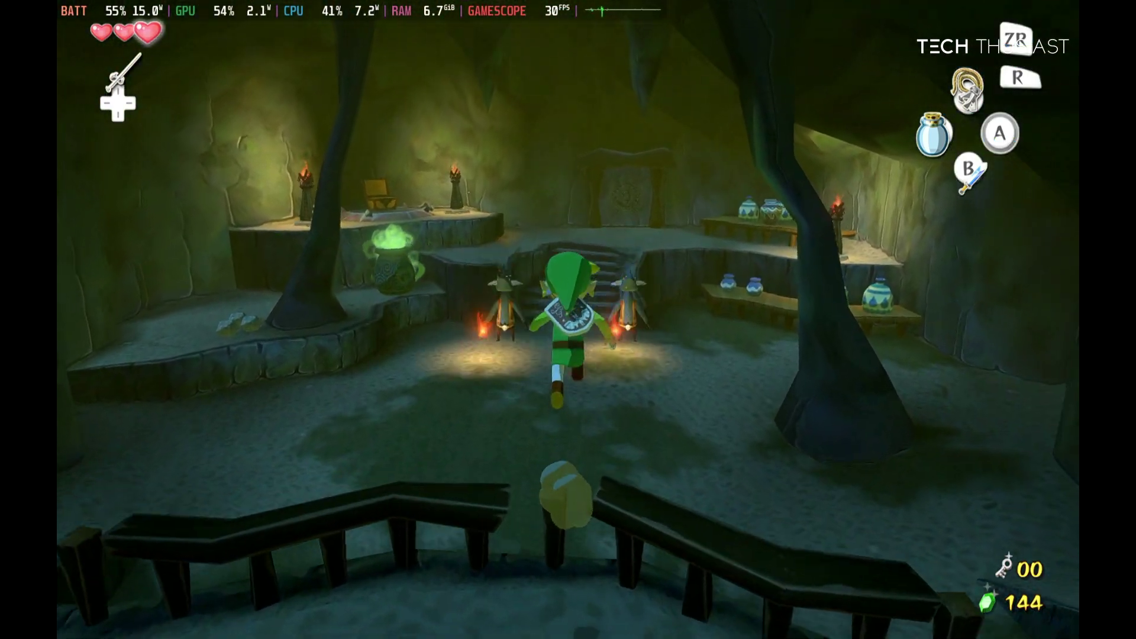
{"action": "key", "text": "Up"}
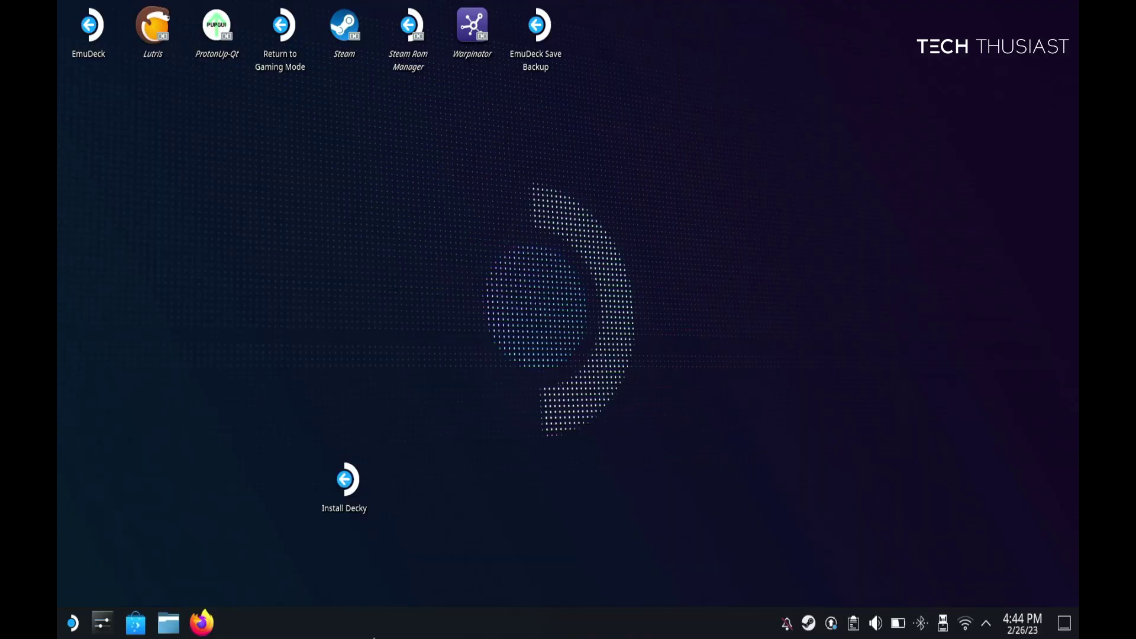
- In Dolphin's Videos folder, play Decky-Recorder_26-02-2023_16-33-38.mp4 in VLC
{"action": "left_click", "coordinate": [170, 616]}
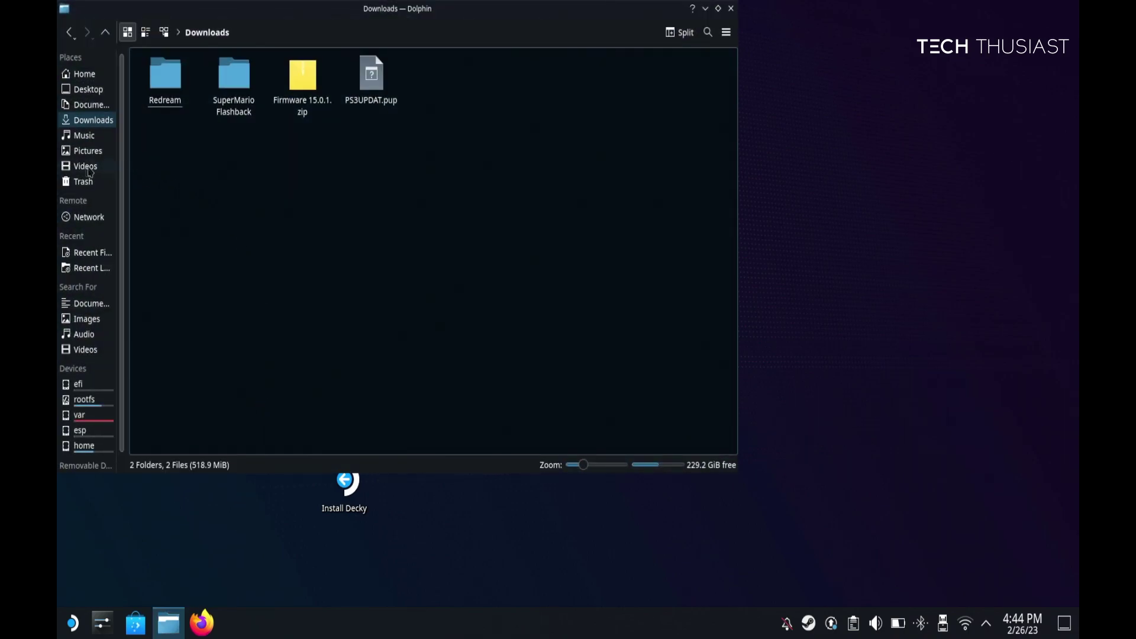
{"action": "left_click", "coordinate": [86, 168]}
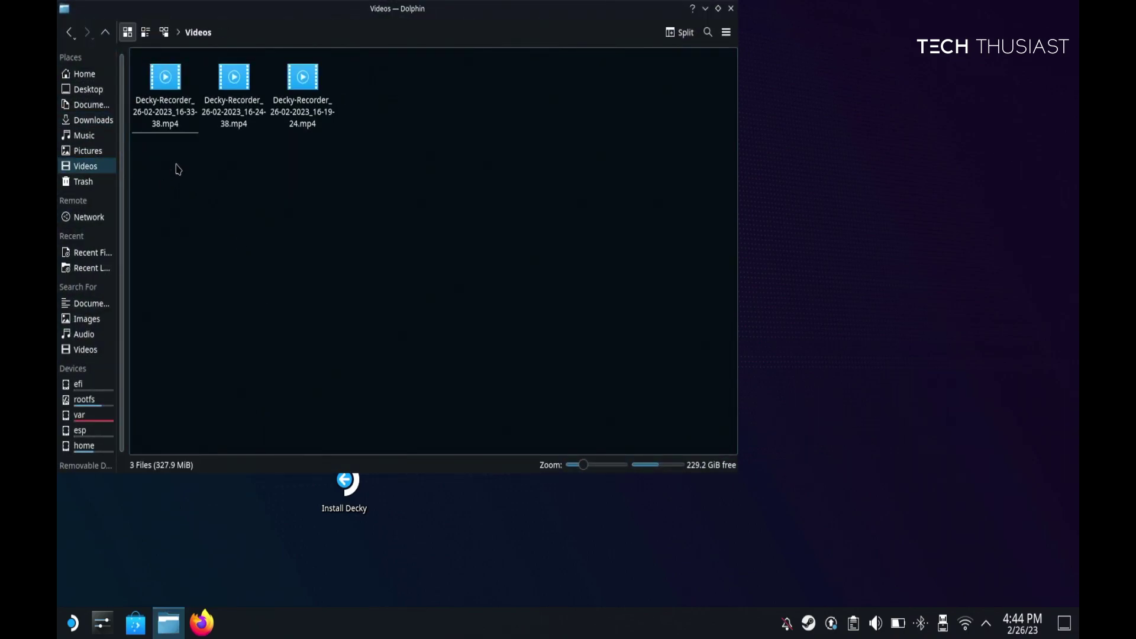
{"action": "double_click", "coordinate": [172, 117]}
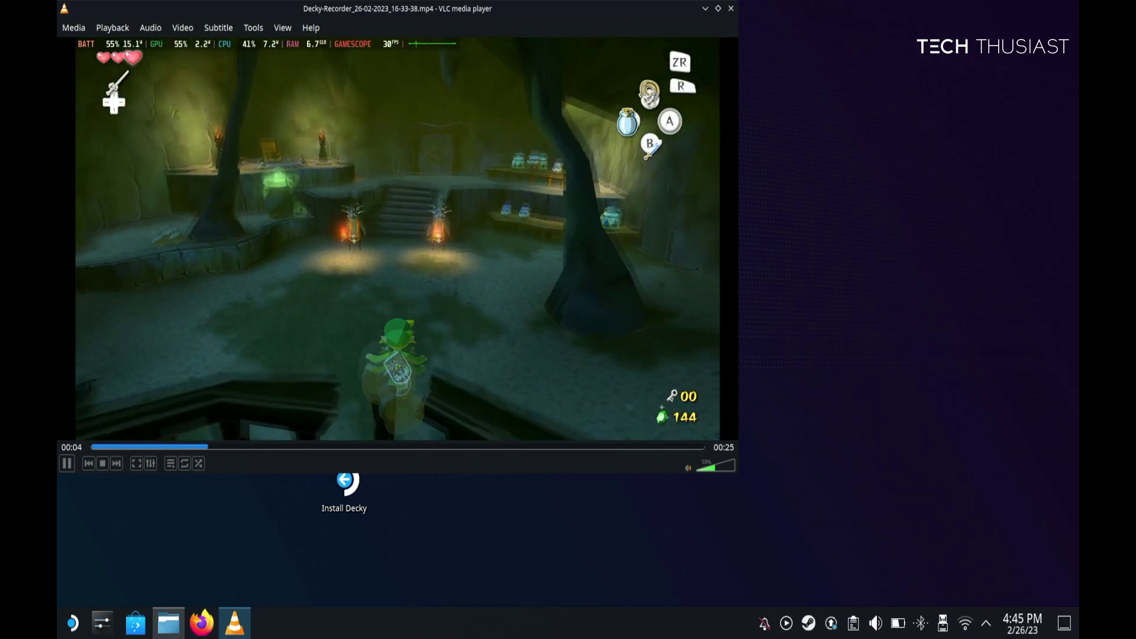
{"action": "left_click", "coordinate": [731, 8]}
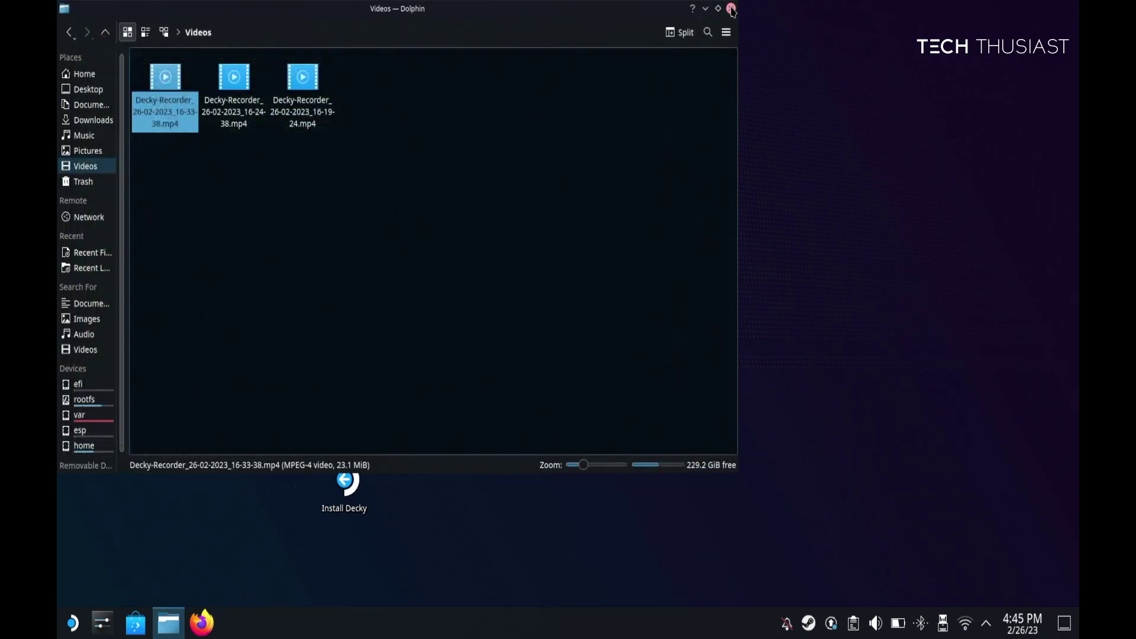
{"action": "left_click", "coordinate": [231, 119]}
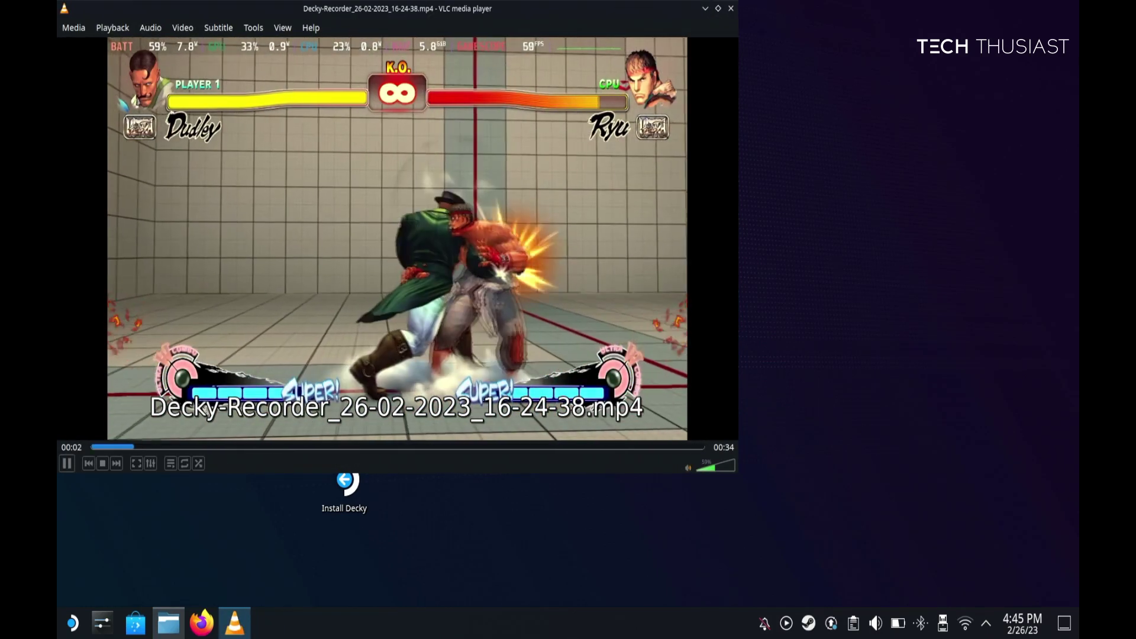
{"action": "left_click", "coordinate": [732, 9]}
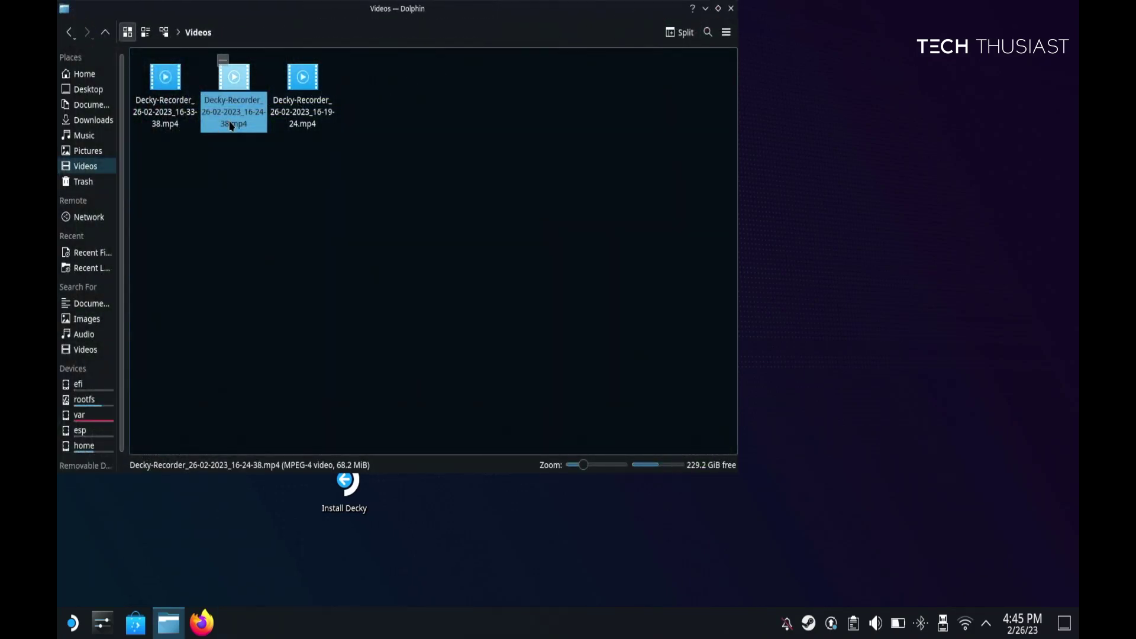
{"action": "right_click", "coordinate": [230, 126]}
{"action": "left_click", "coordinate": [249, 363]}
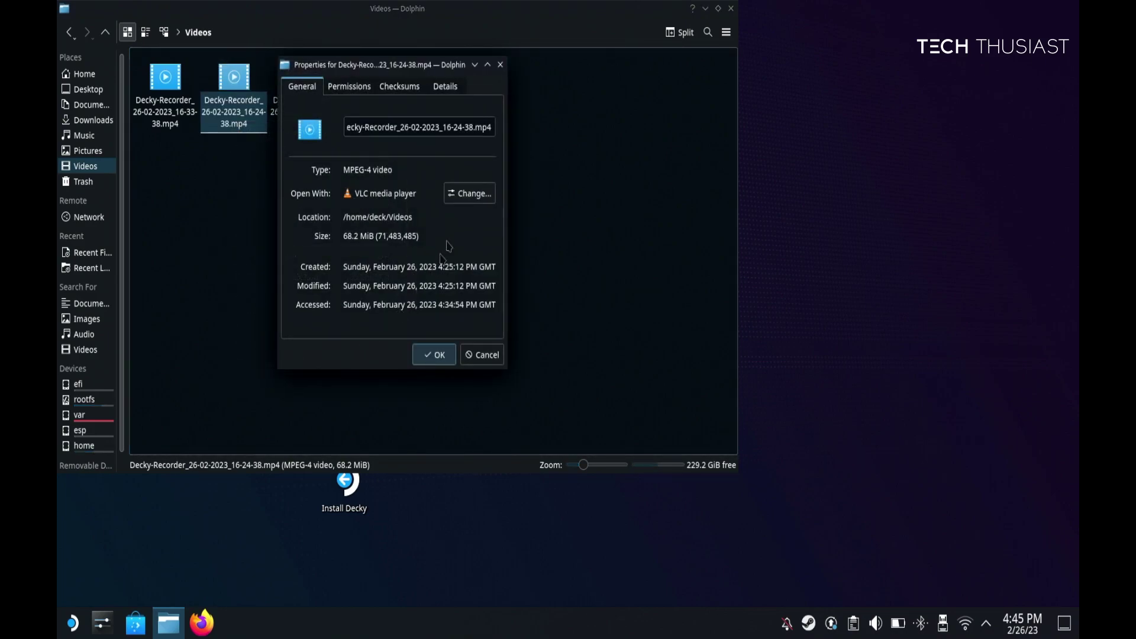
{"action": "left_click", "coordinate": [450, 89]}
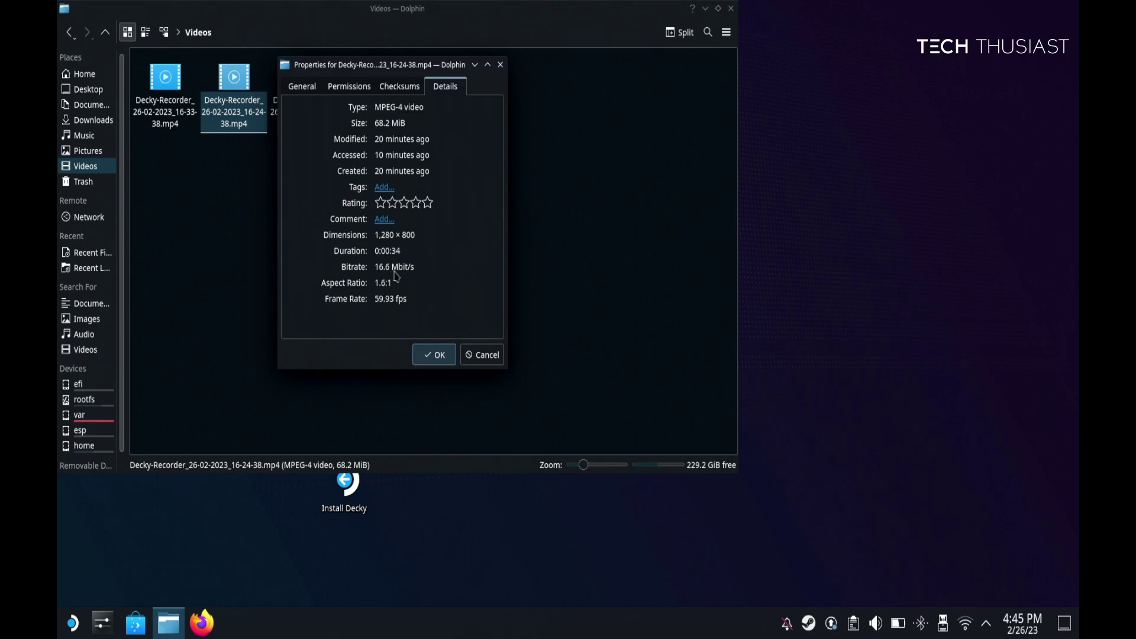
{"action": "left_click", "coordinate": [436, 354]}
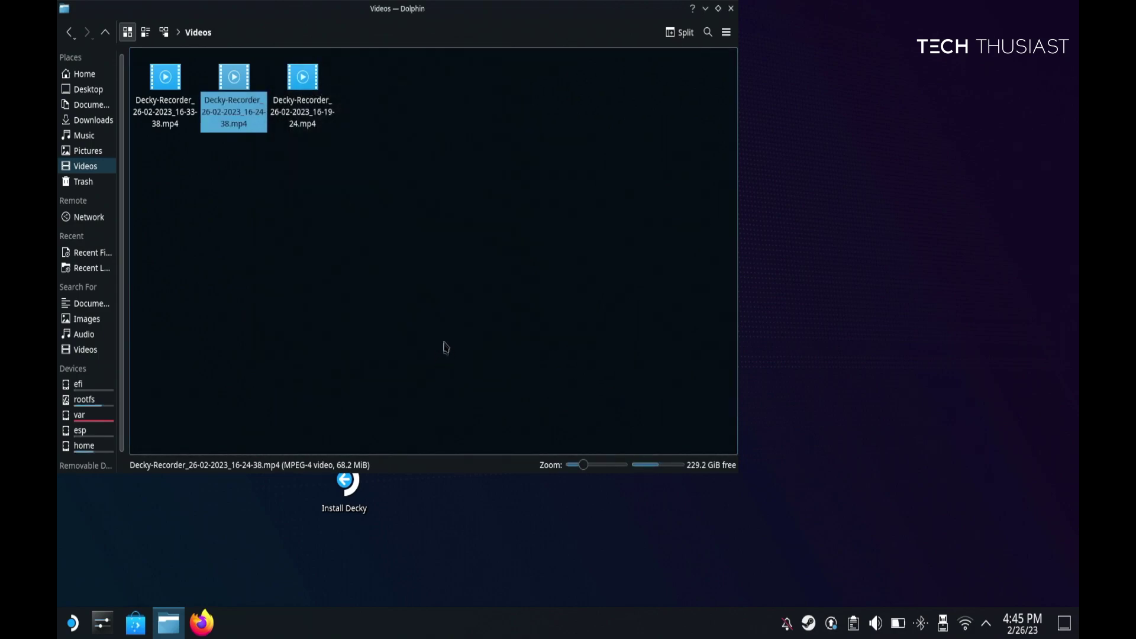
{"action": "double_click", "coordinate": [312, 106]}
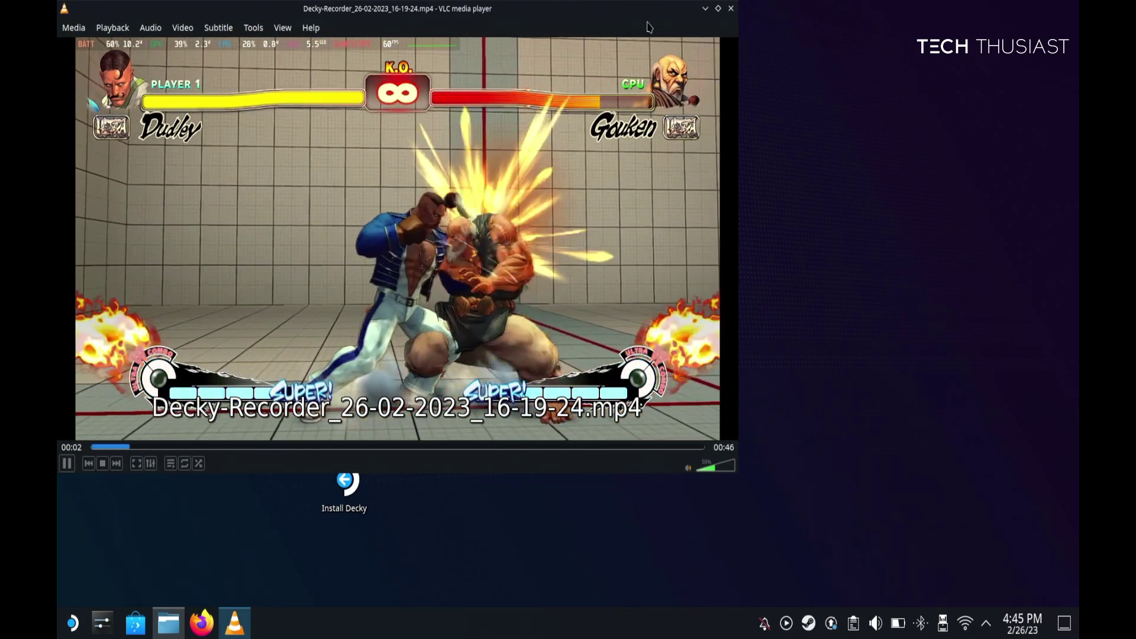
{"action": "left_click", "coordinate": [732, 8]}
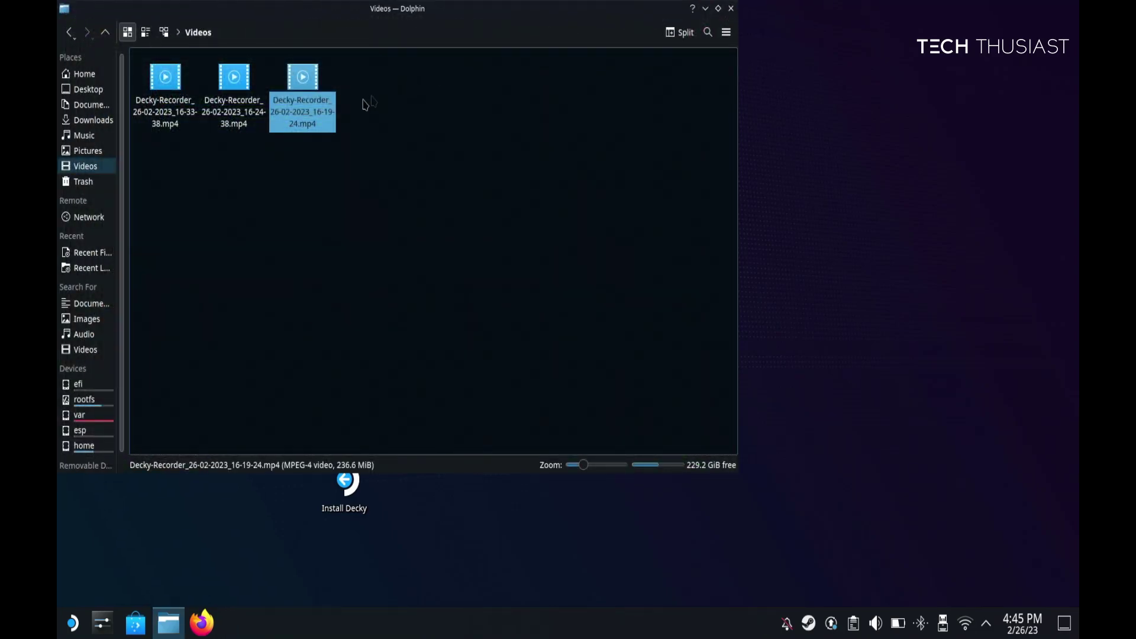
{"action": "right_click", "coordinate": [306, 123]}
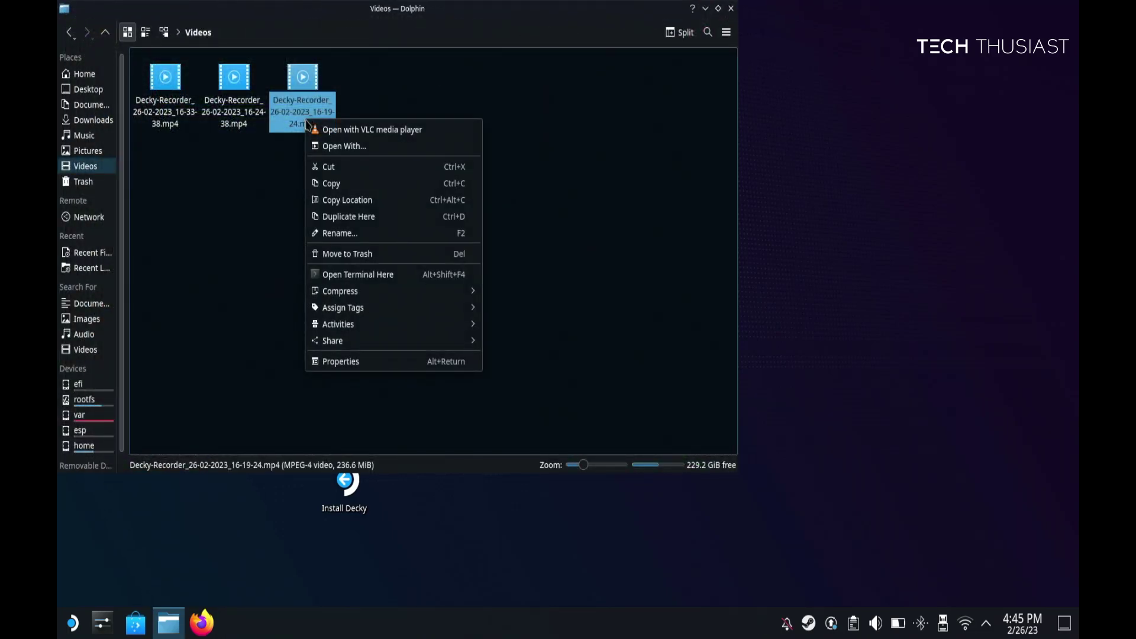
{"action": "left_click", "coordinate": [330, 361]}
{"action": "left_click", "coordinate": [450, 89]}
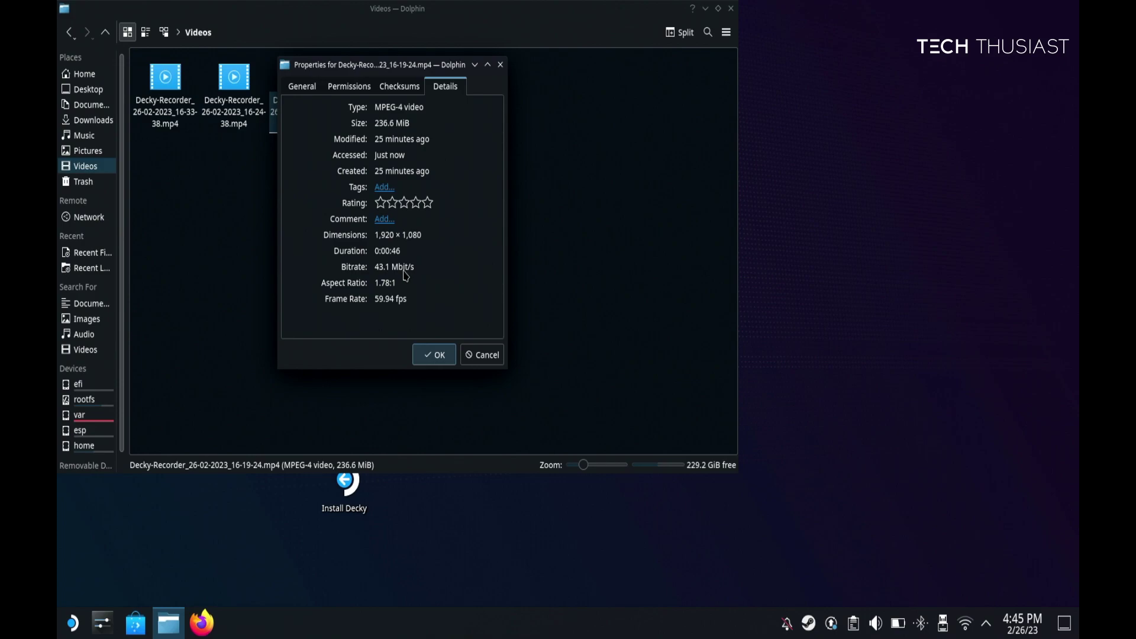
{"action": "left_click", "coordinate": [436, 356]}
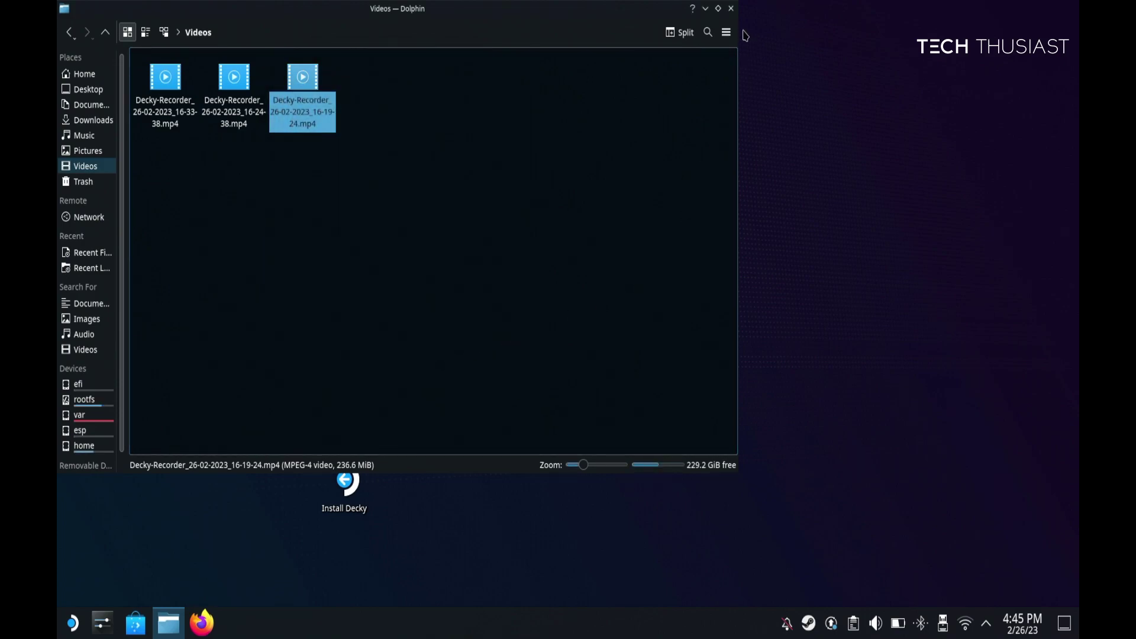
- Close Dolphin, go back to Gaming Mode, and show Decky's panel in quick access
{"action": "left_click", "coordinate": [730, 8]}
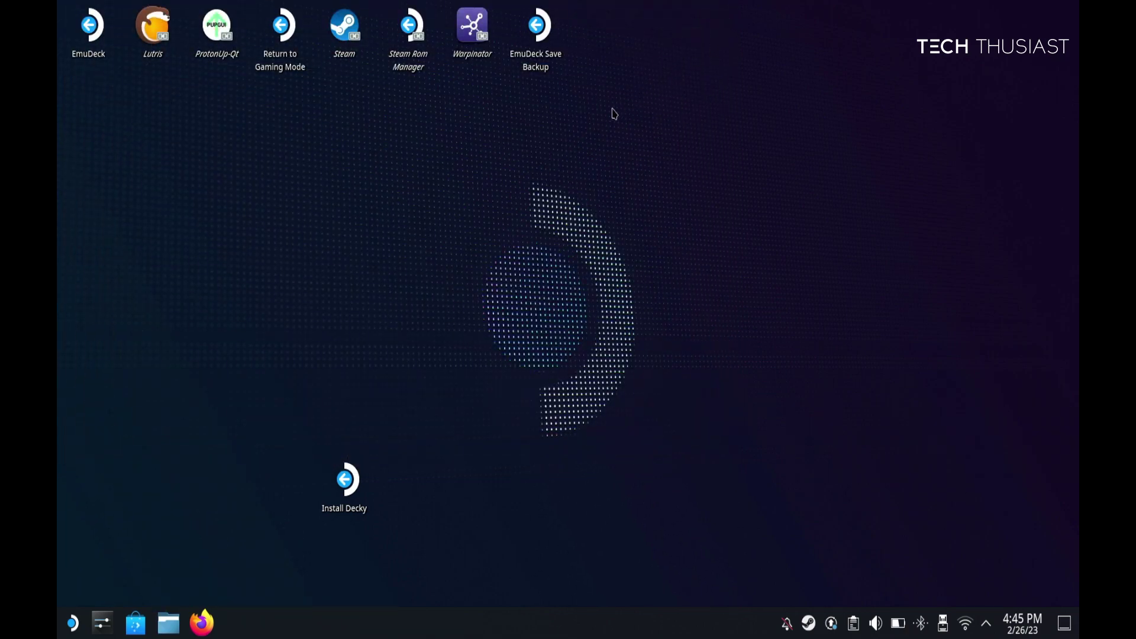
{"action": "double_click", "coordinate": [280, 36]}
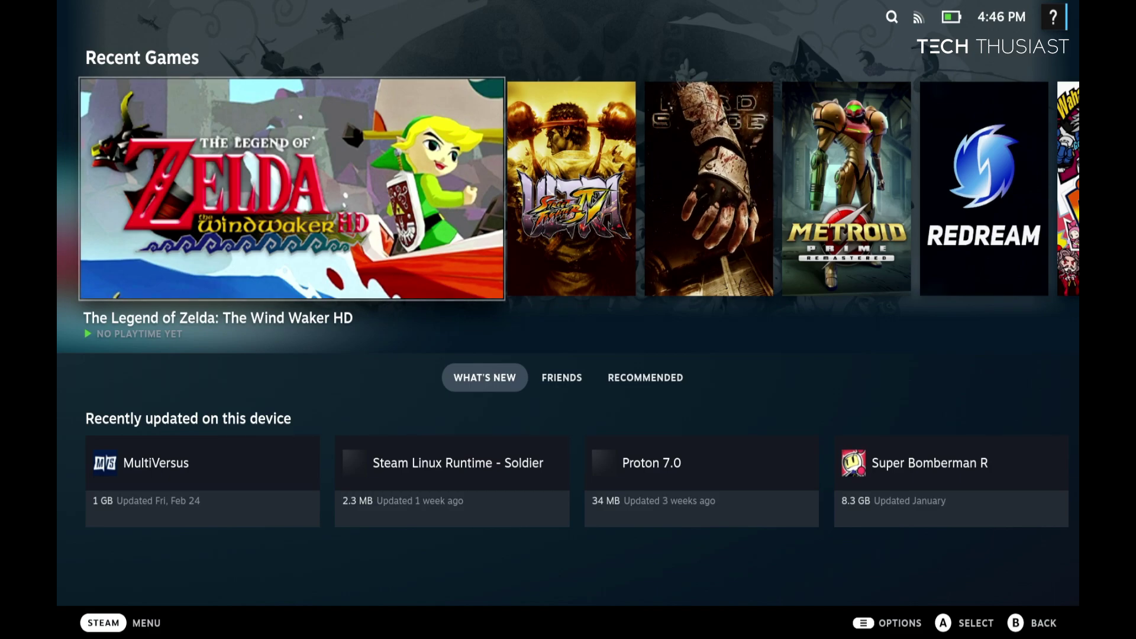
{"action": "key", "text": "ctrl+2"}
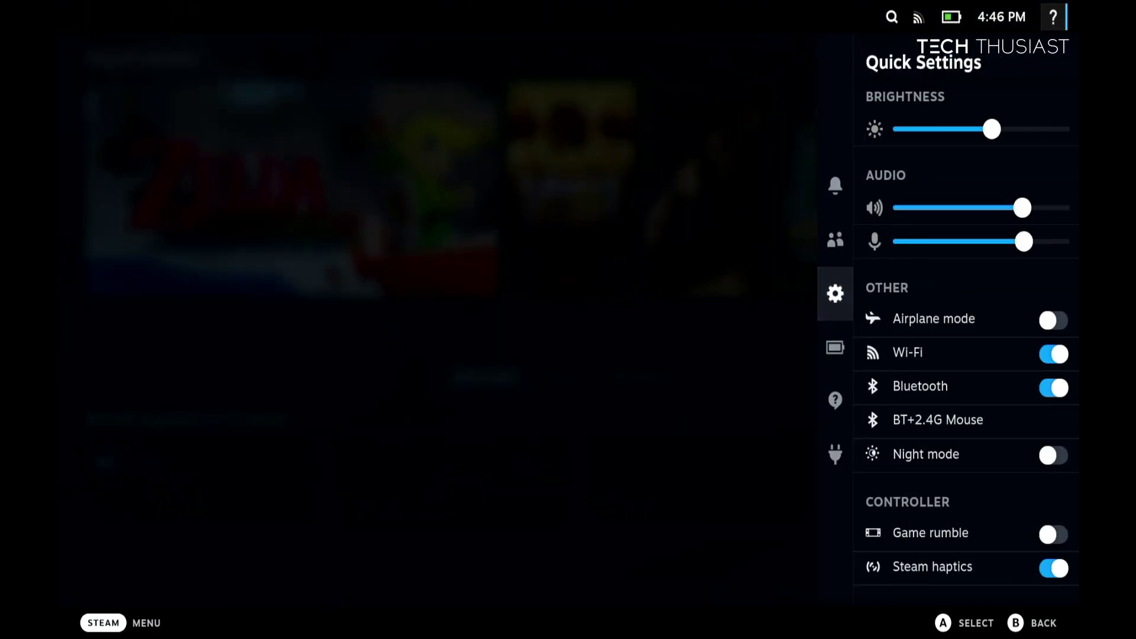
{"action": "key", "text": "Down"}
{"action": "key", "text": "Down"}
{"action": "key", "text": "Down"}
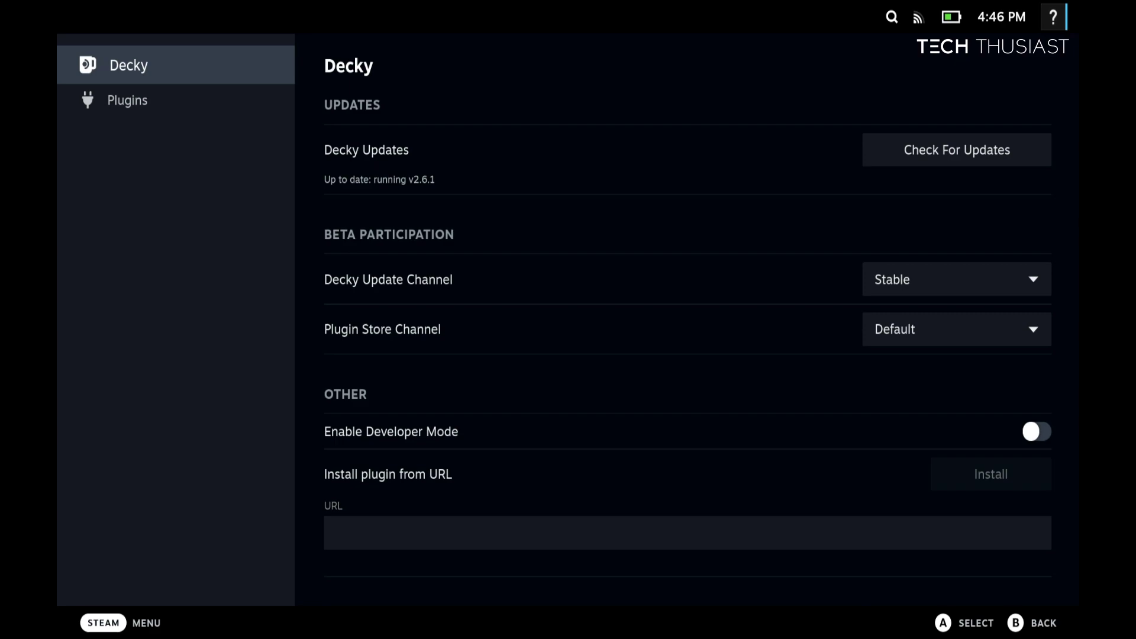
- On Decky's Plugins page, highlight Uninstall in Decky Recorder's actions menu
{"action": "key", "text": "Down"}
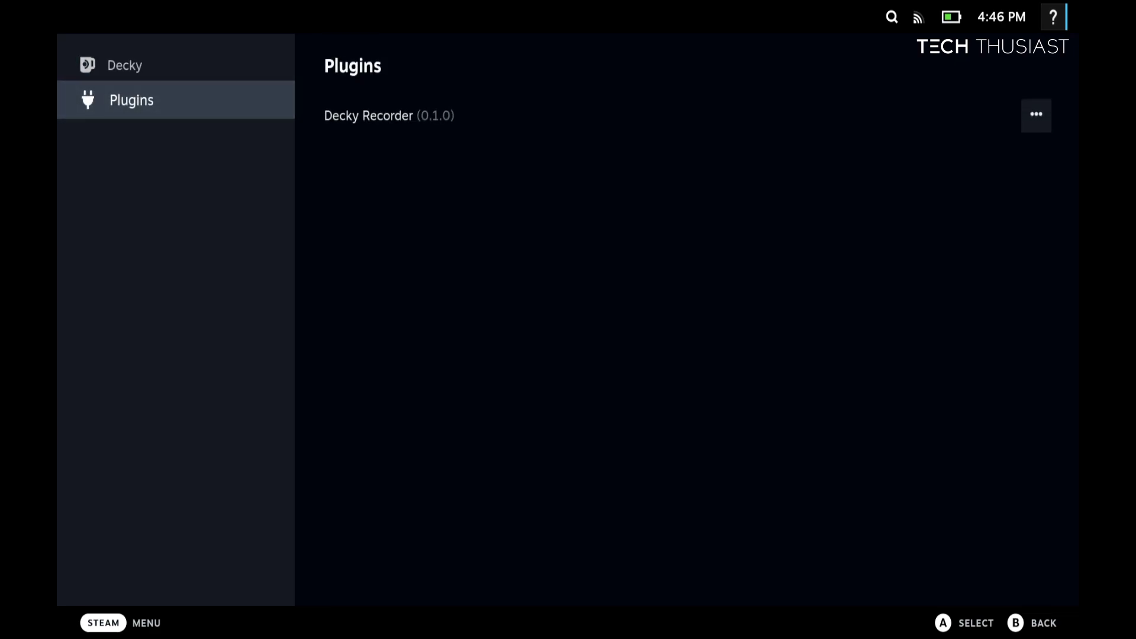
{"action": "key", "text": "Right"}
{"action": "key", "text": "Return"}
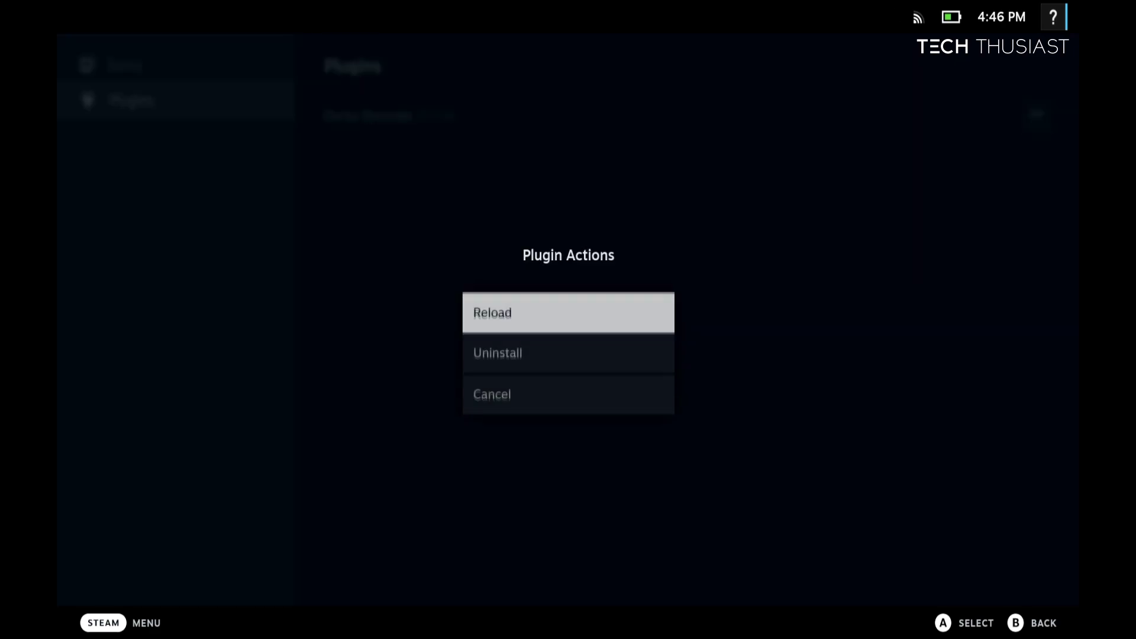
{"action": "key", "text": "Down"}
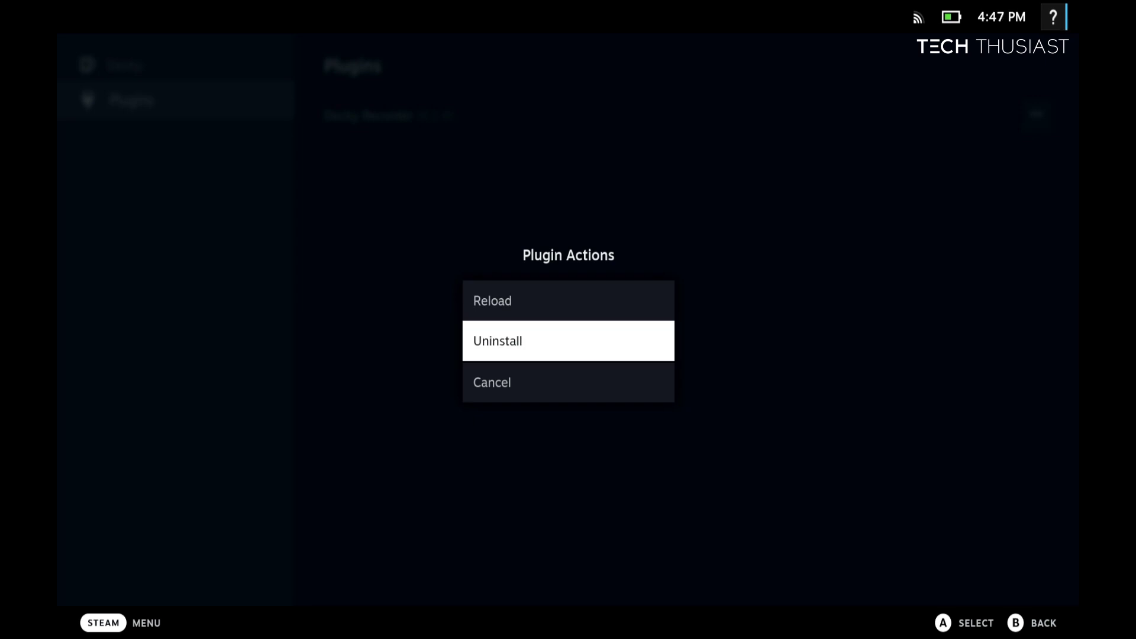
- Cancel without uninstalling and leave Decky settings for the Steam home screen
{"action": "key", "text": "Escape"}
{"action": "key", "text": "Left"}
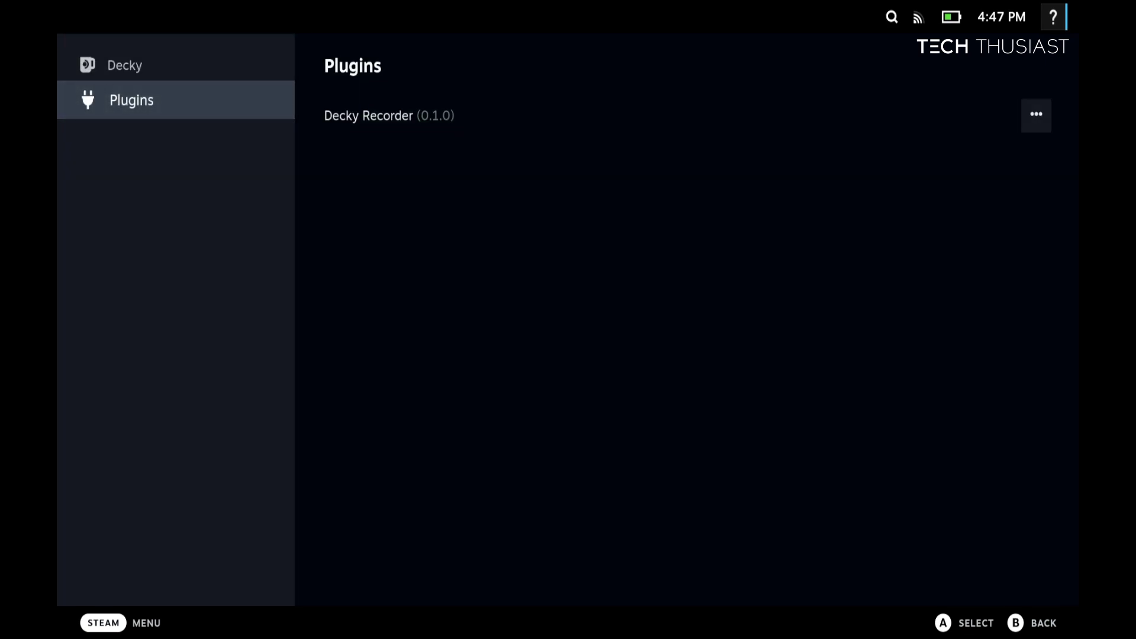
{"action": "key", "text": "Escape"}
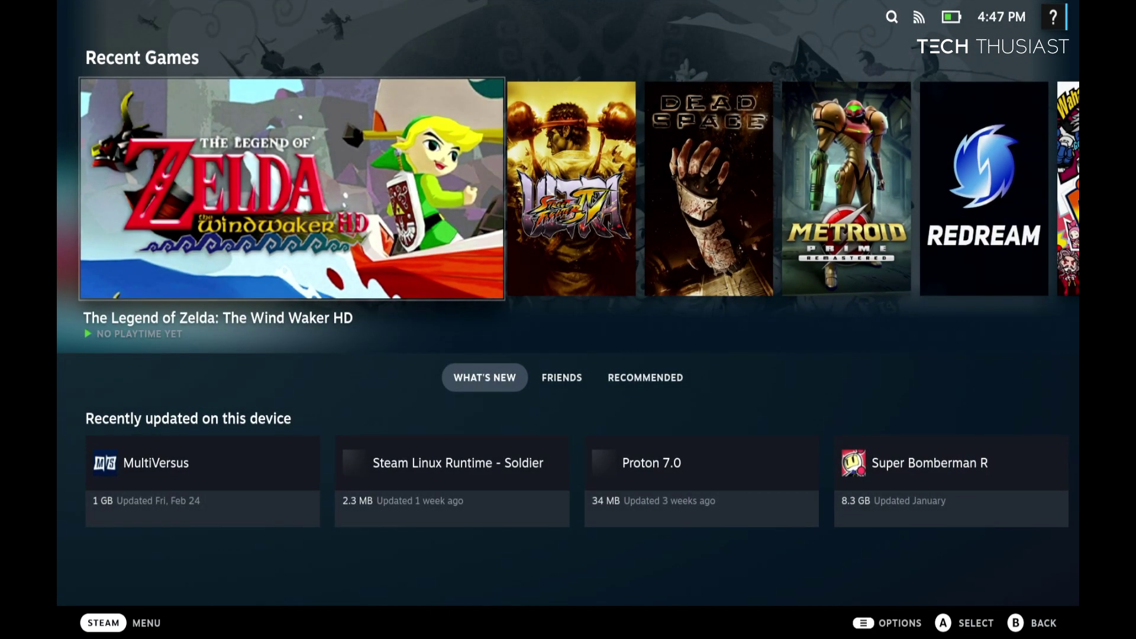